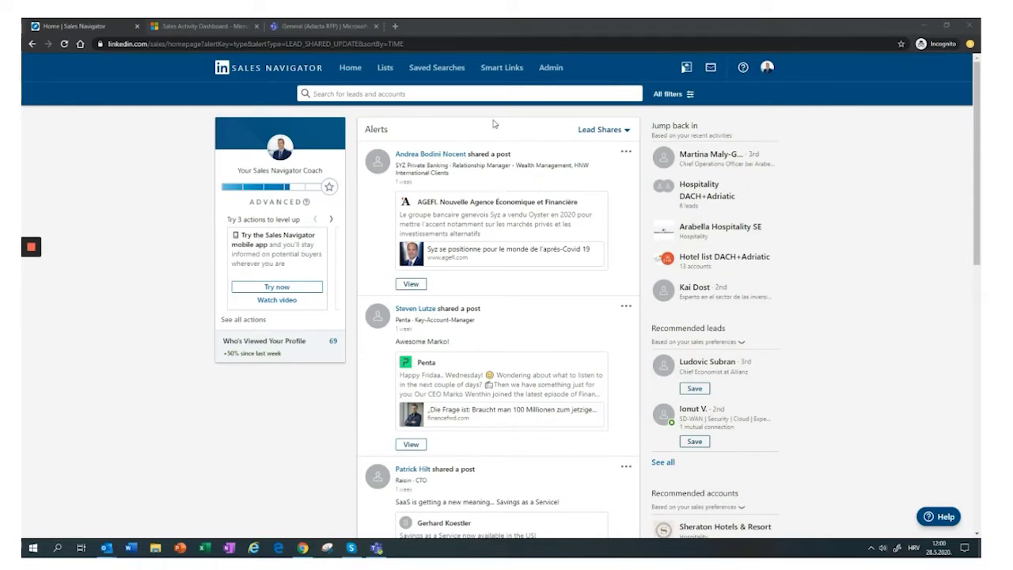
Step: Review the lead and account alert types available for filtering the Alerts feed
drag(373, 130, 393, 132)
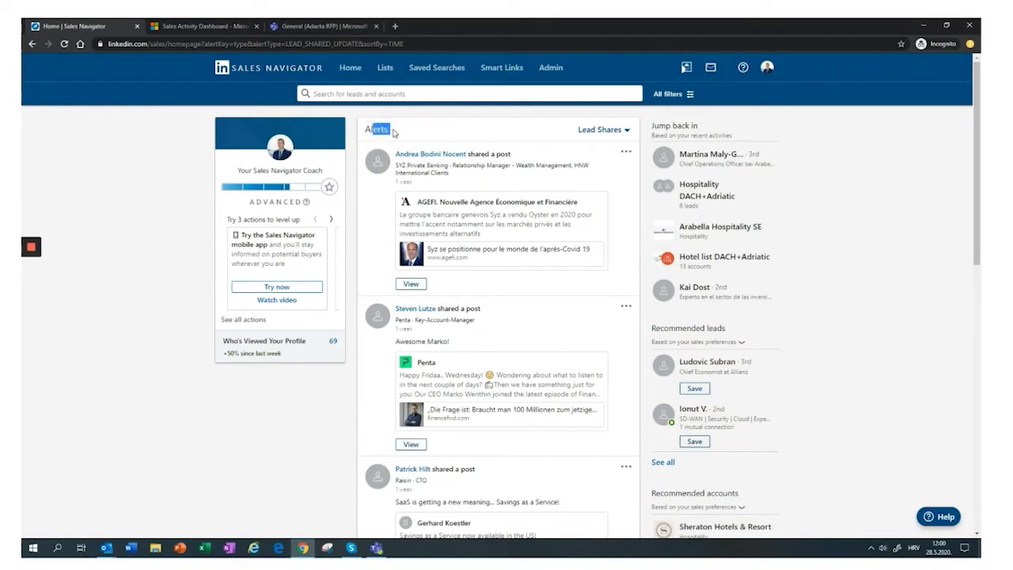
click(626, 133)
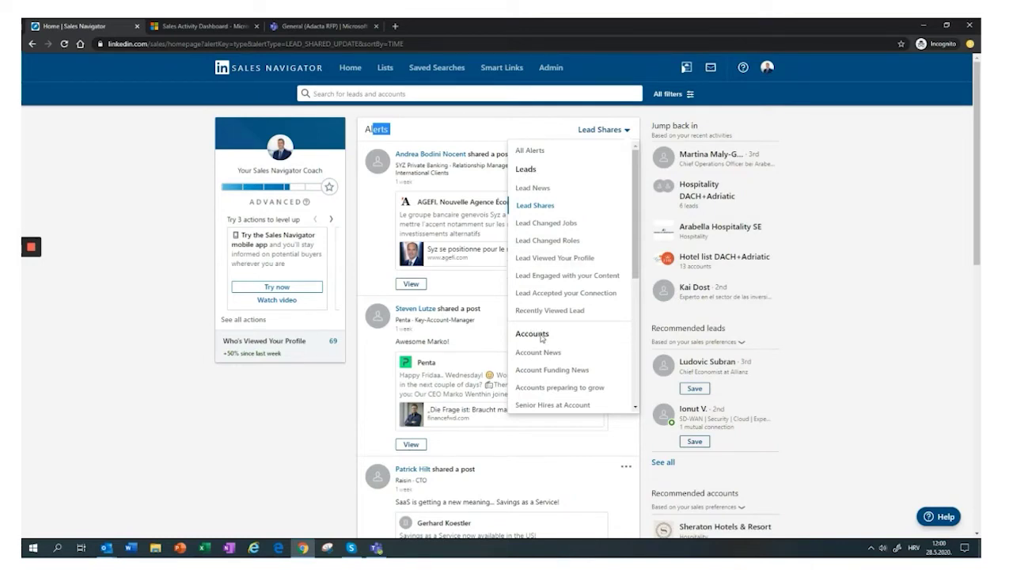
click(515, 131)
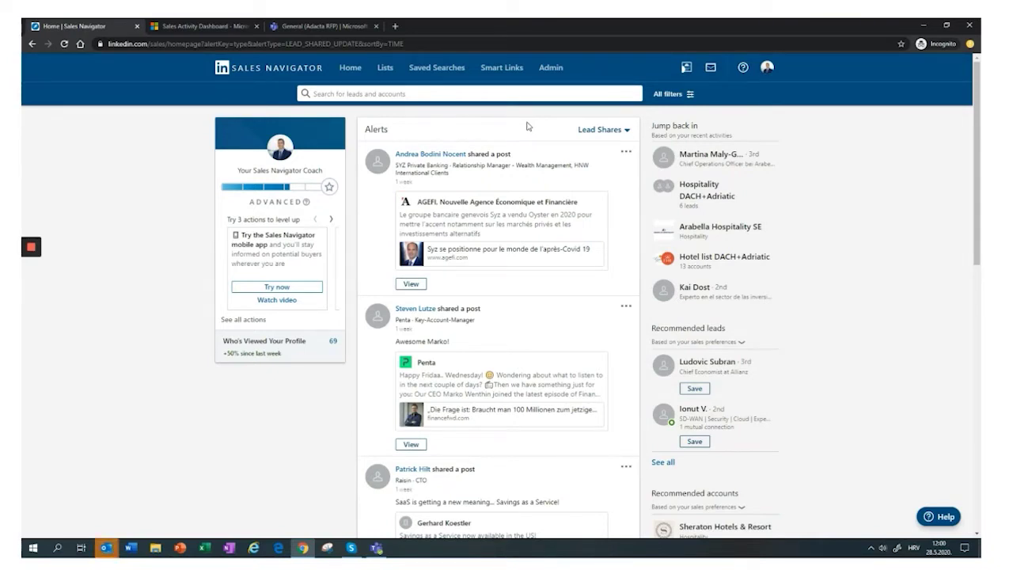
Step: Open the complete set of account filters for a new account search
click(511, 95)
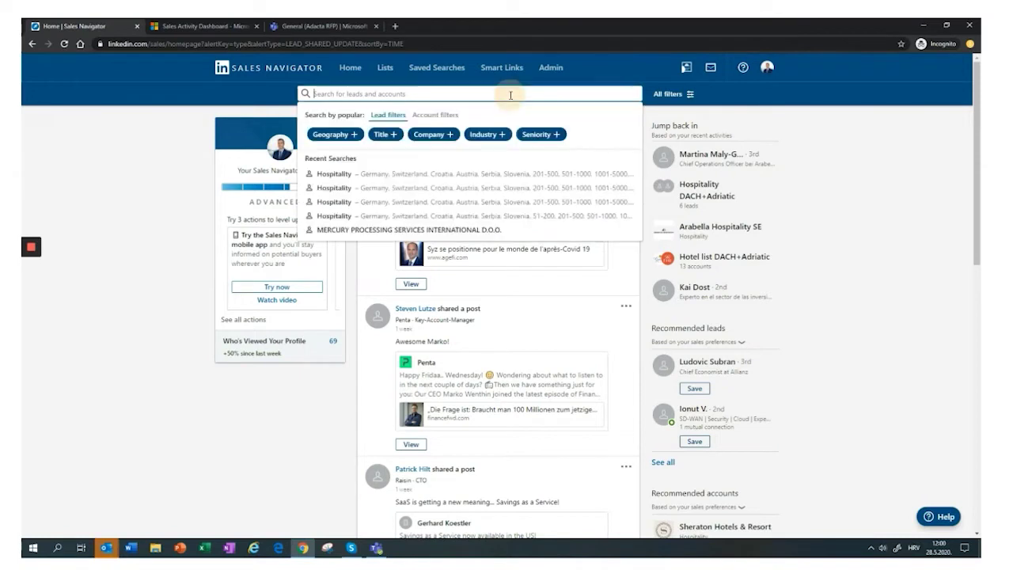
click(679, 95)
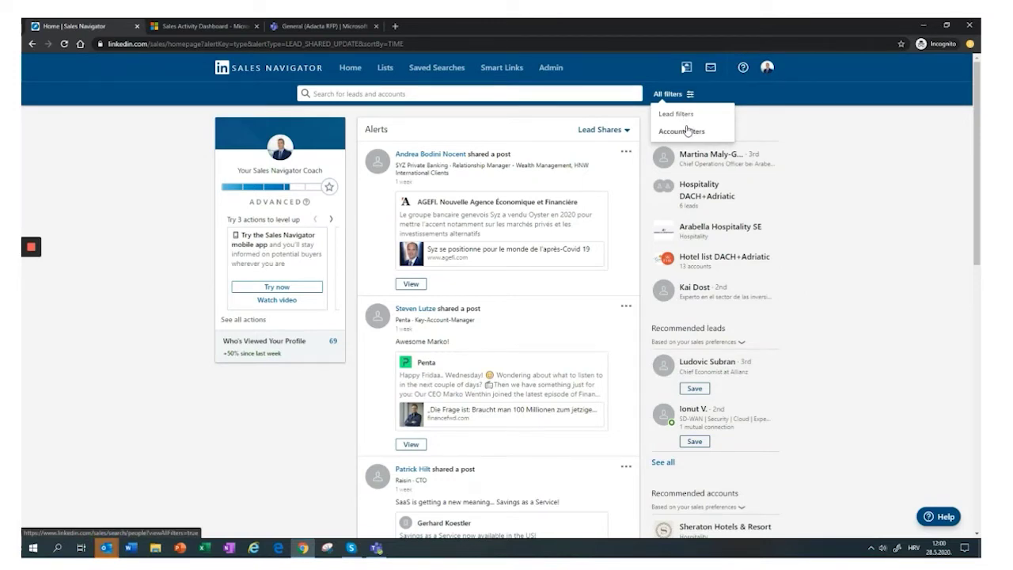
click(687, 131)
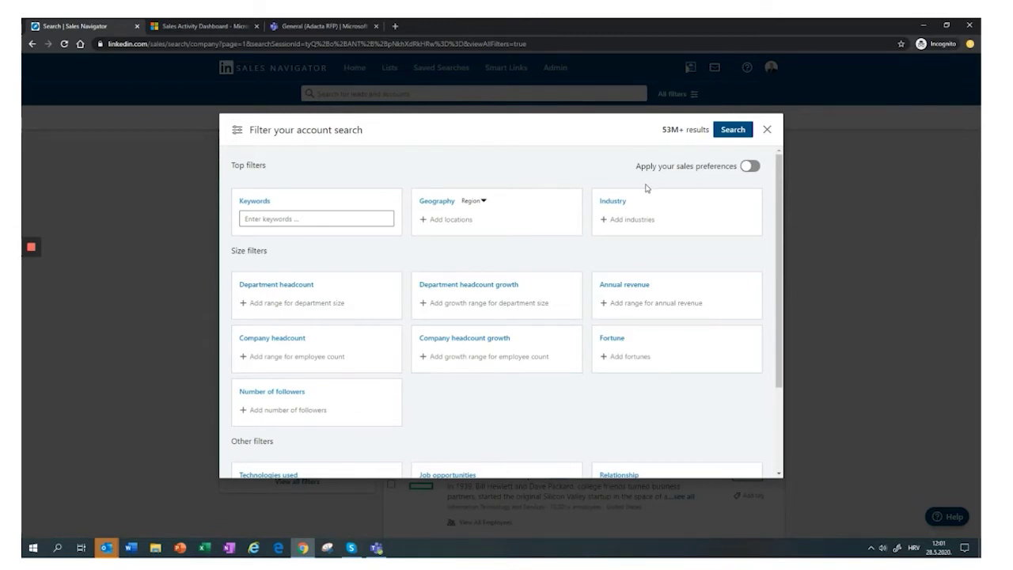
Step: Include the industries Hospitality and Leisure, Travel & Tourism in the account search filter
click(633, 217)
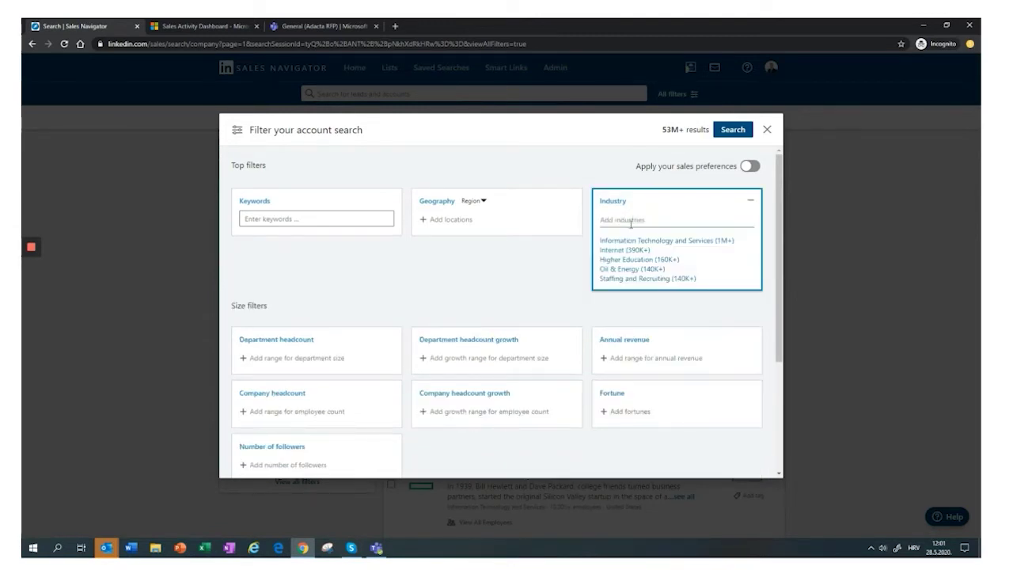
text(hospital)
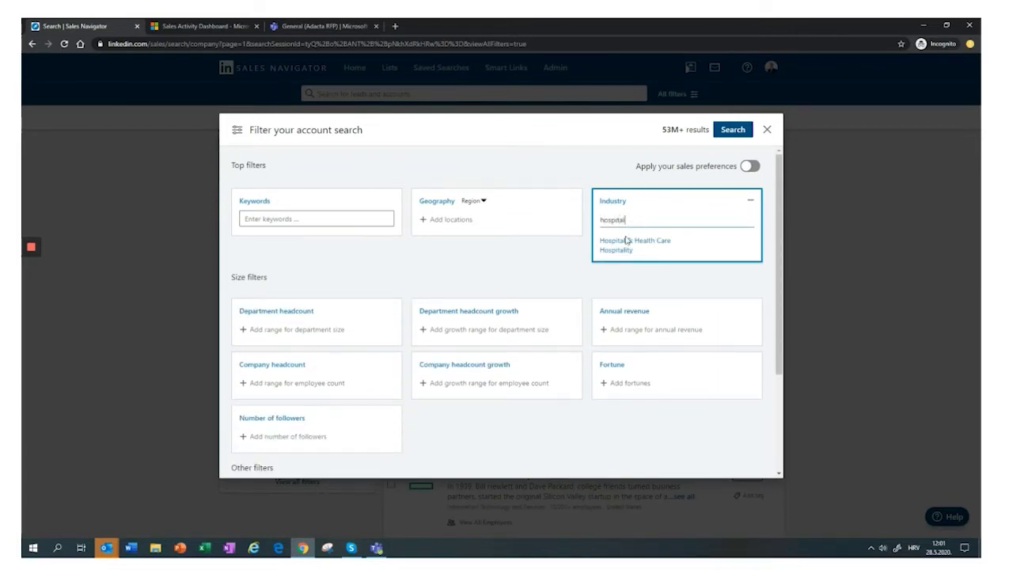
click(623, 248)
text(trave)
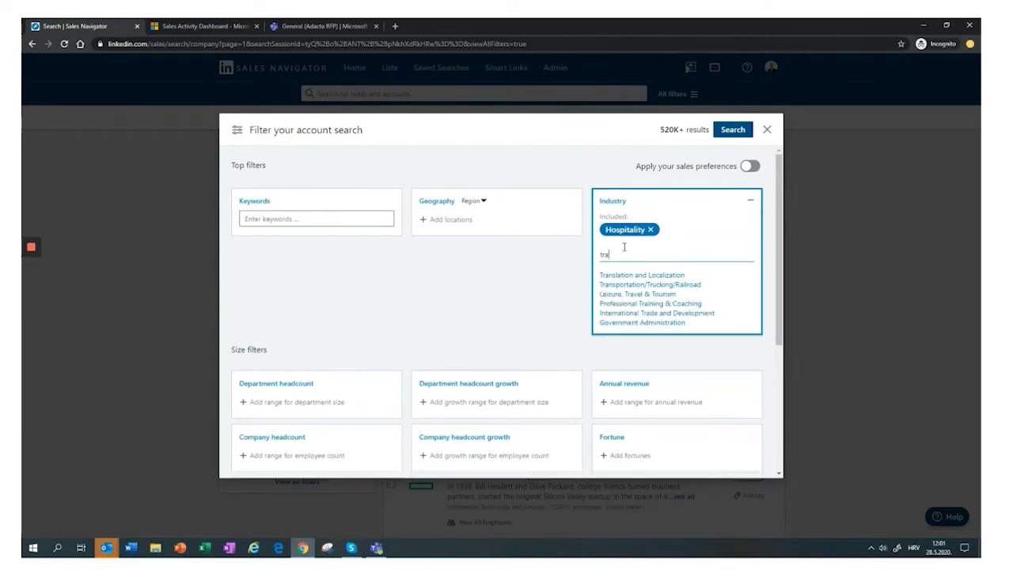
click(654, 275)
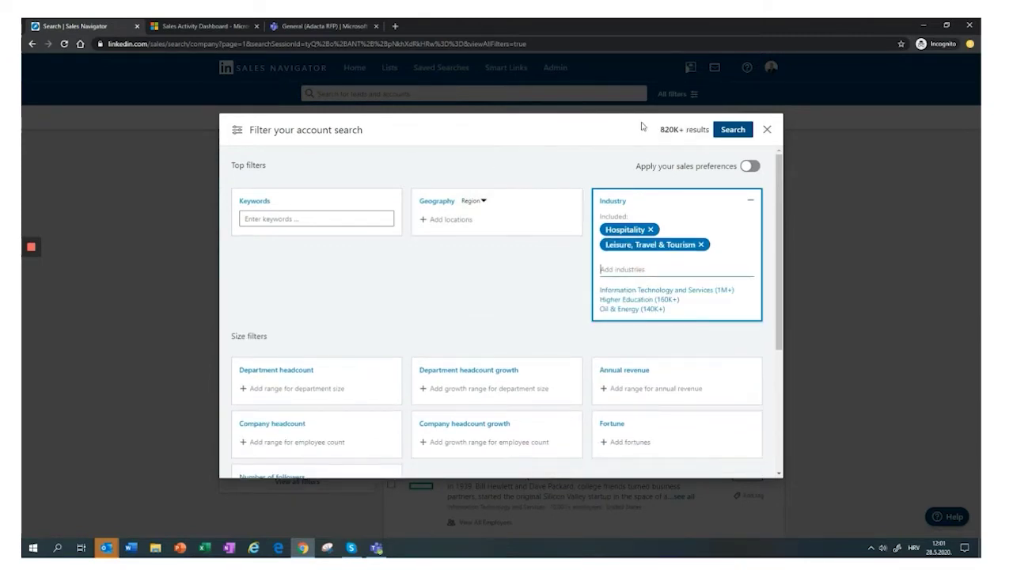
click(614, 158)
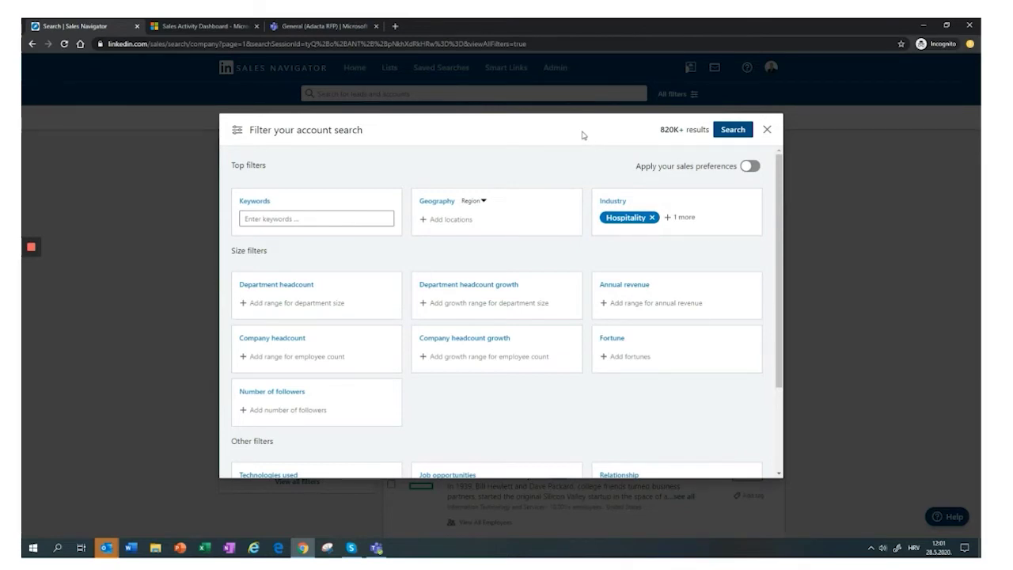
Step: Add Croatia, Slovenia and Serbia as included regions in the account search's geography filter
click(456, 219)
text(cro)
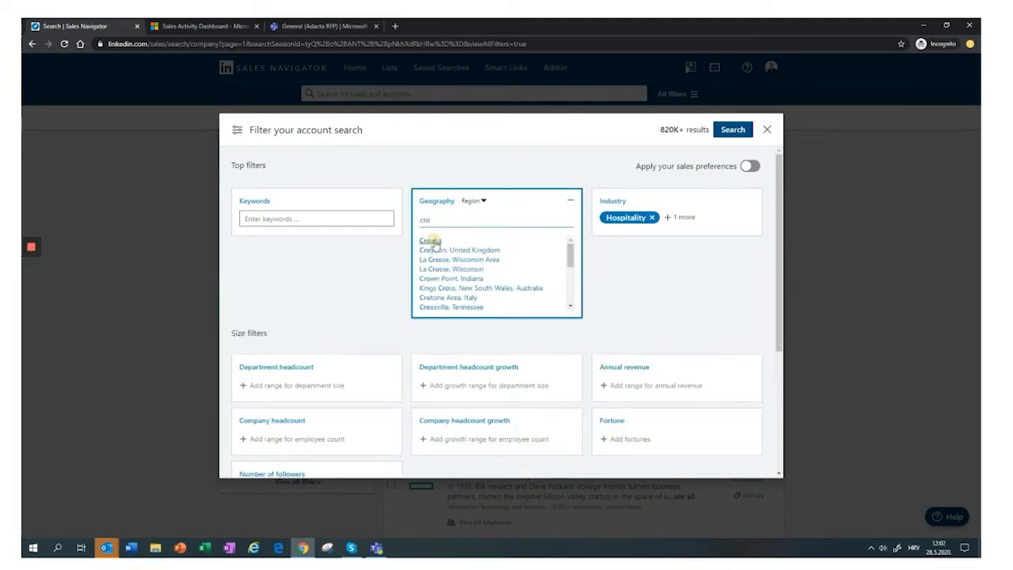
click(434, 239)
text(slove)
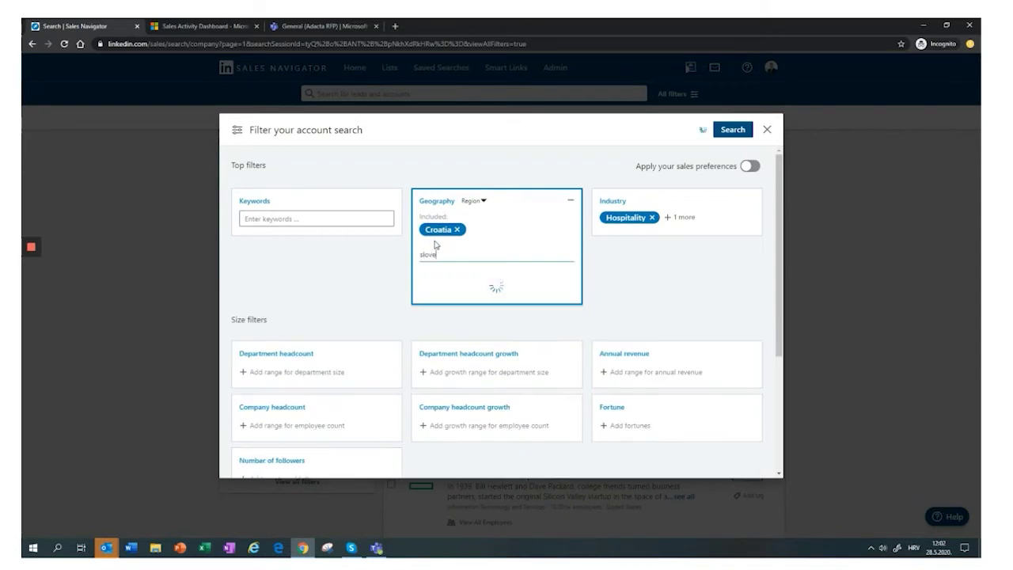
click(434, 274)
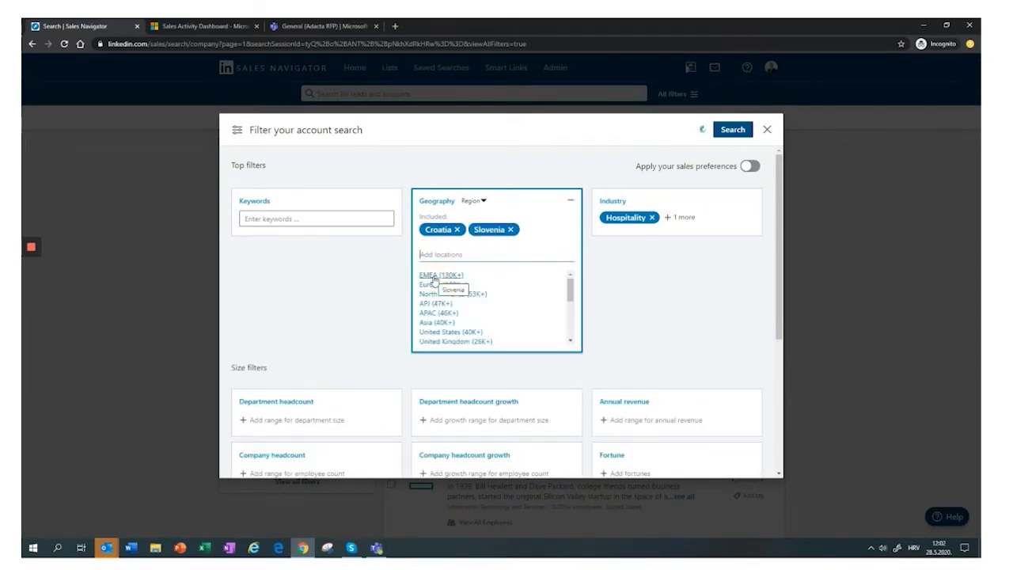
text(serb)
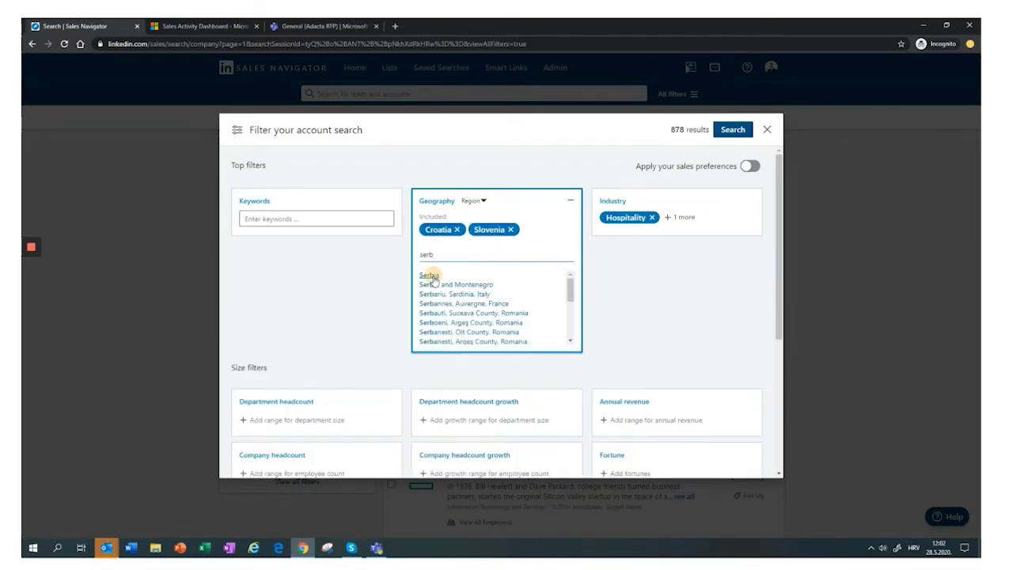
click(434, 278)
Step: Extend the geography filter with Germany, Austria and Switzerland
text(german)
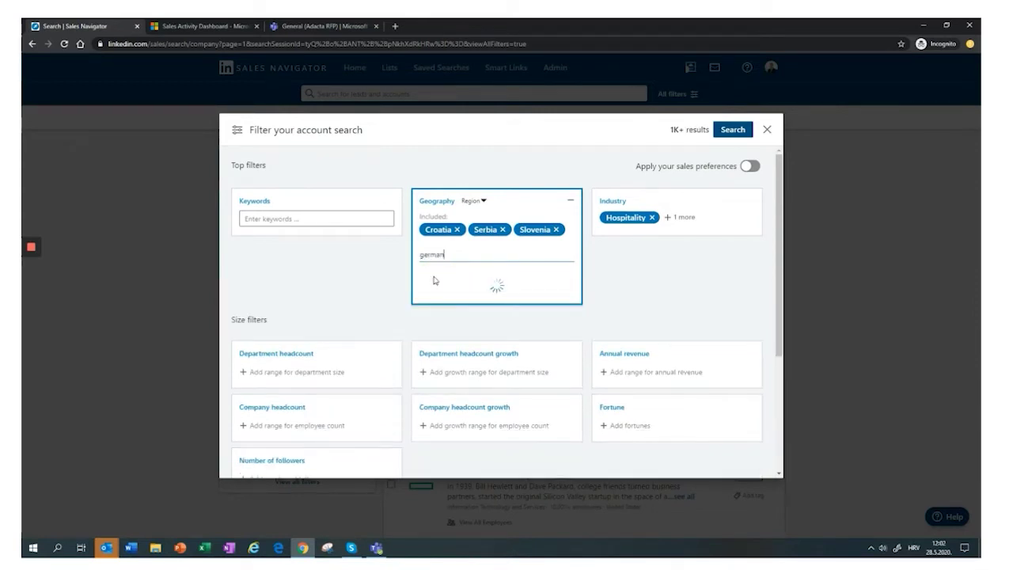
click(433, 276)
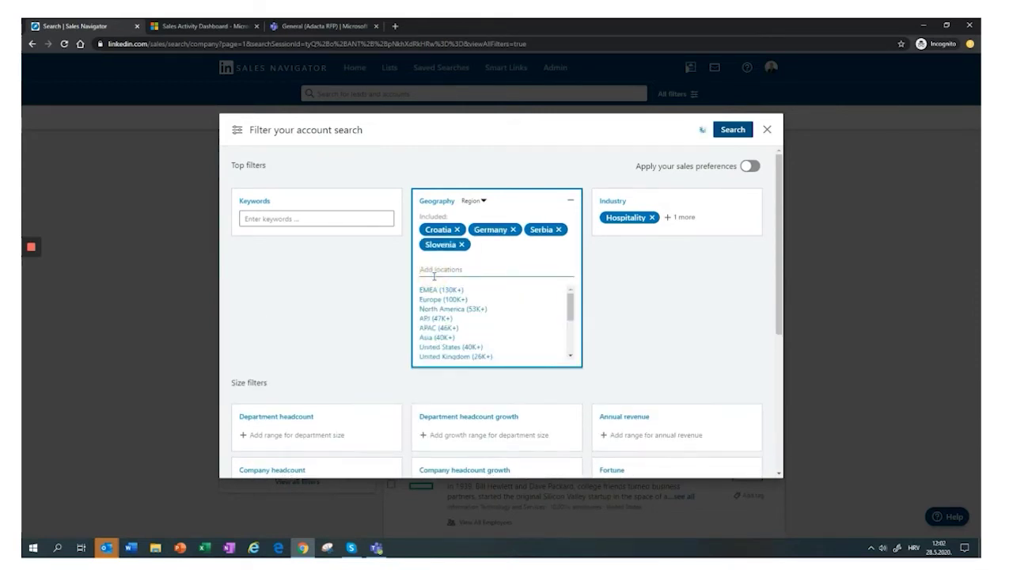
text(austr)
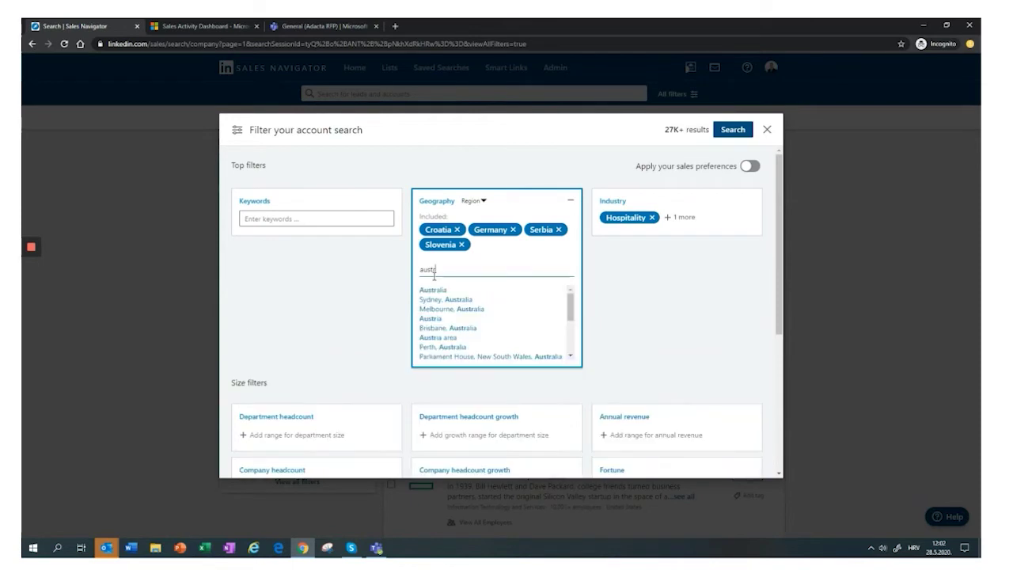
click(431, 318)
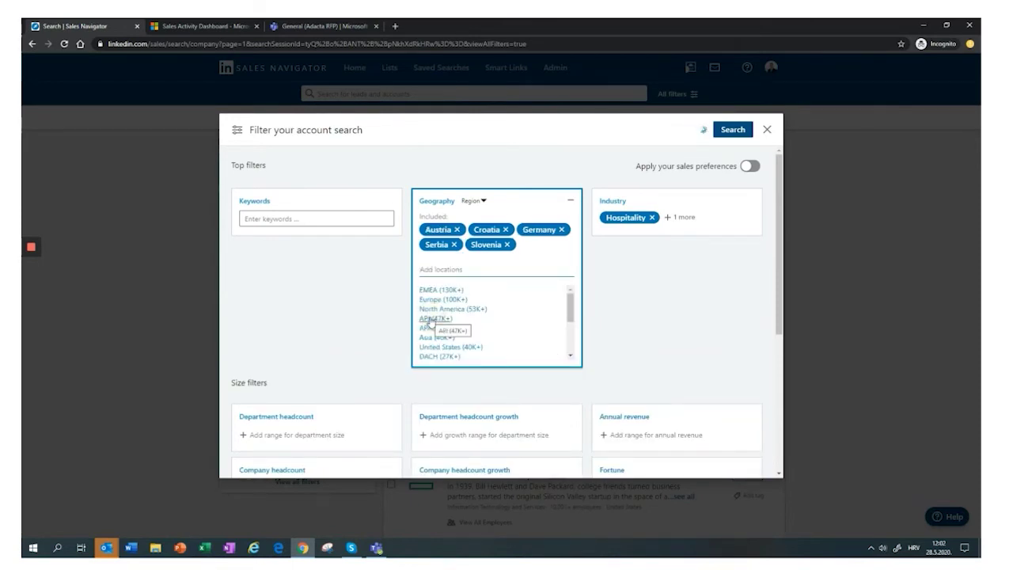
text(swit)
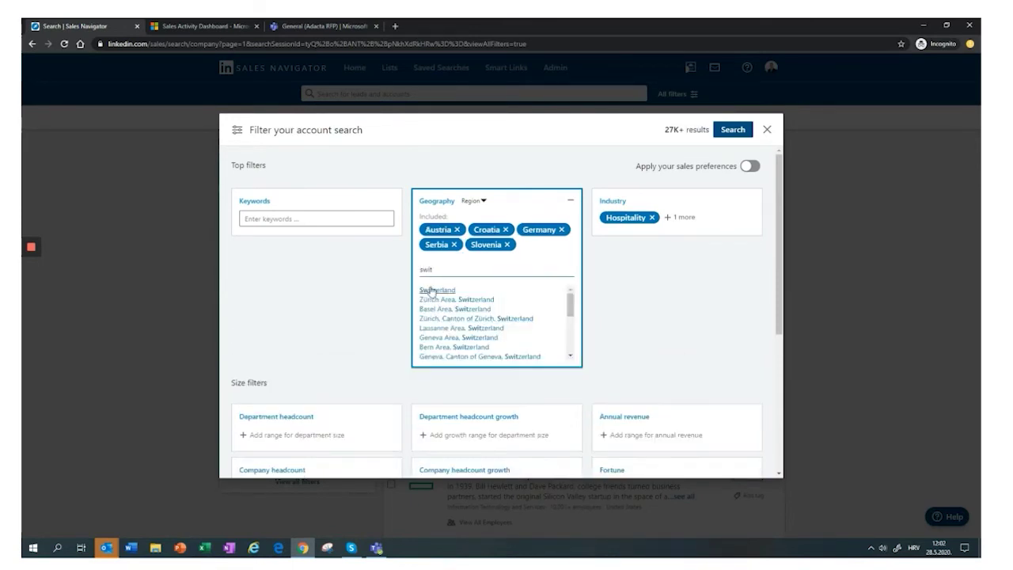
click(431, 291)
click(389, 159)
Step: Set the account search keyword to "hospitality"
click(291, 218)
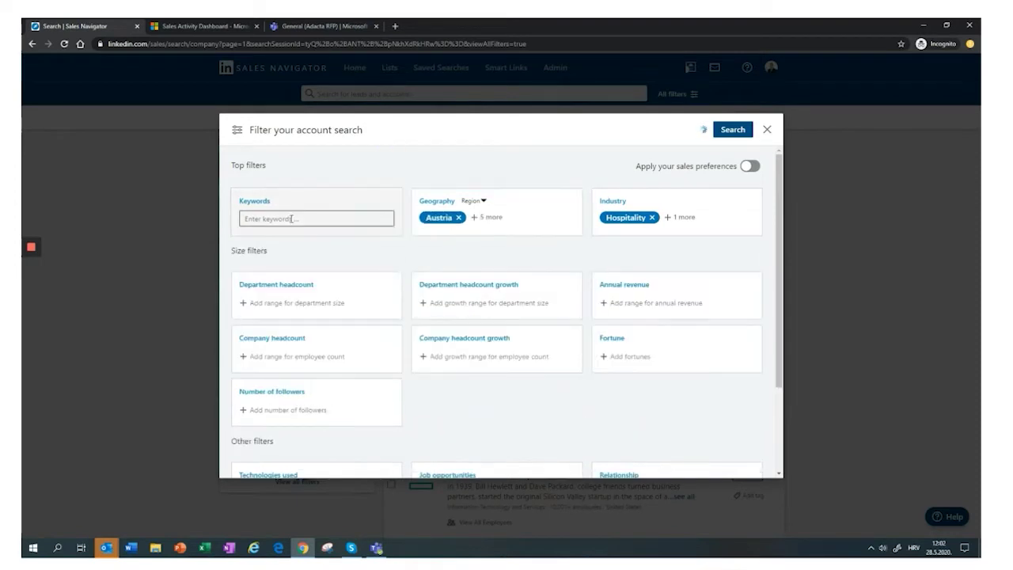
text(ho)
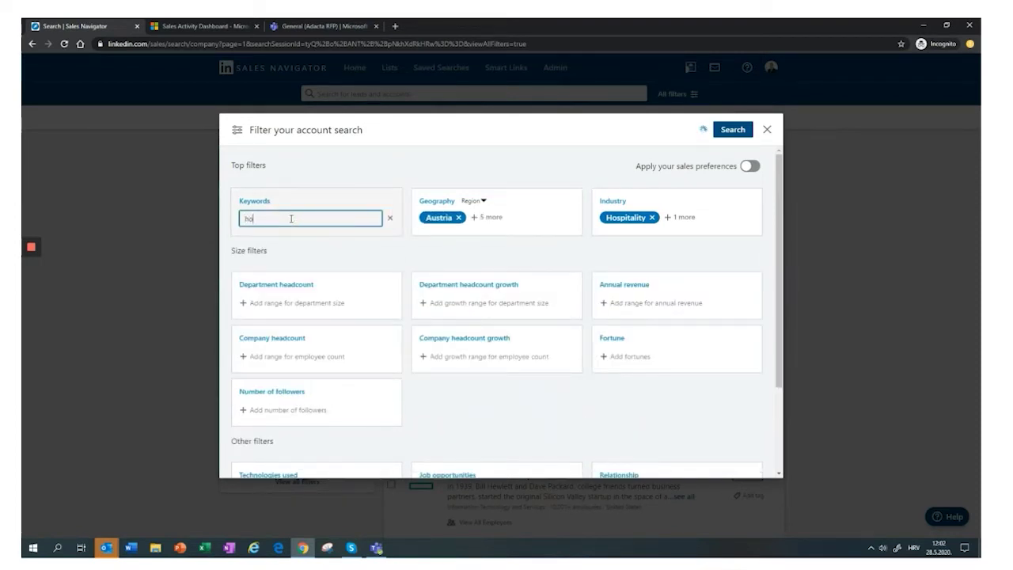
text(spitality)
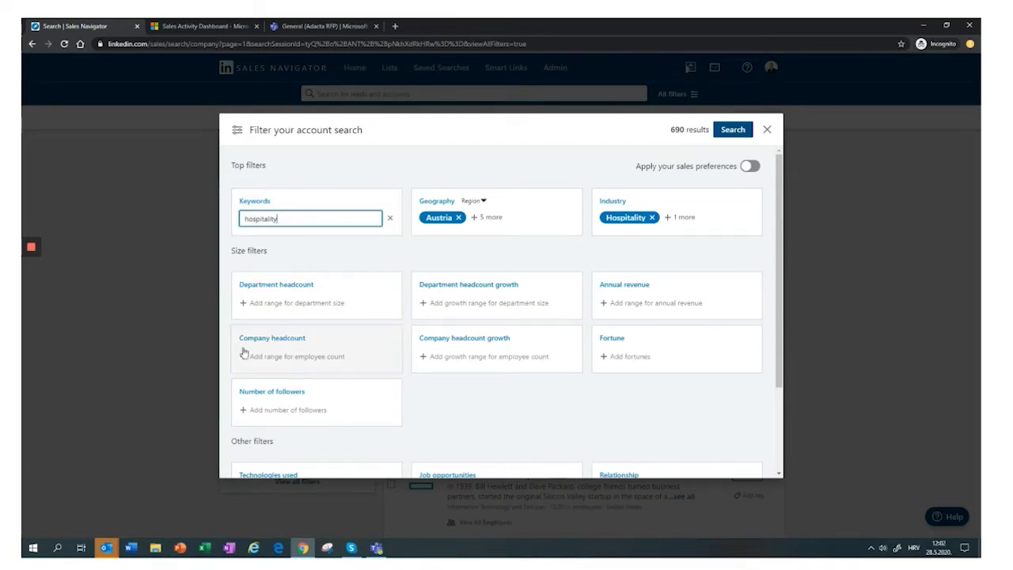
Step: Limit company headcount to the ranges 51-200, 201-500, 501-1000 and 1001-5000
click(288, 357)
scroll(288, 352, down, 1)
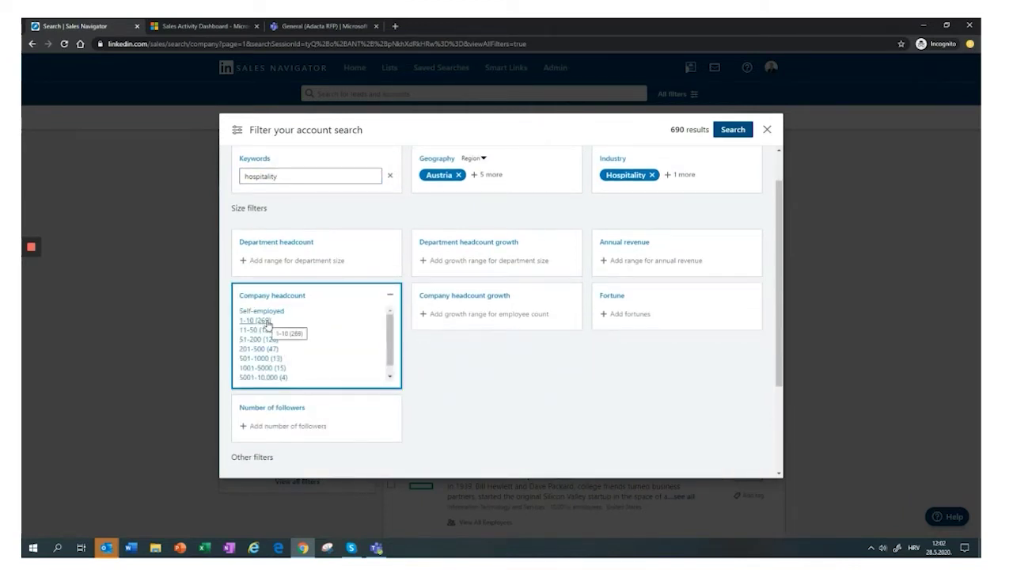
click(253, 340)
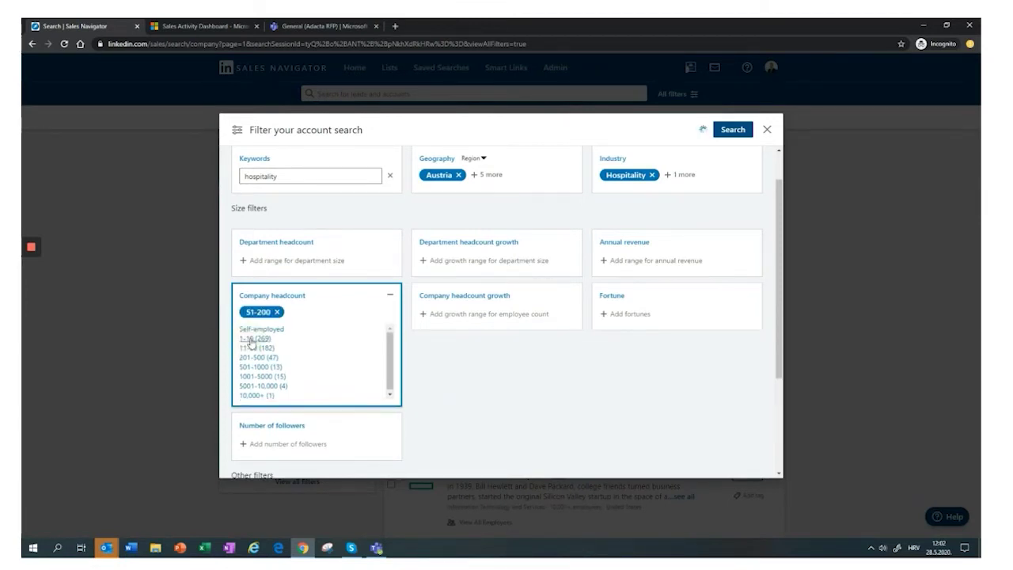
click(251, 357)
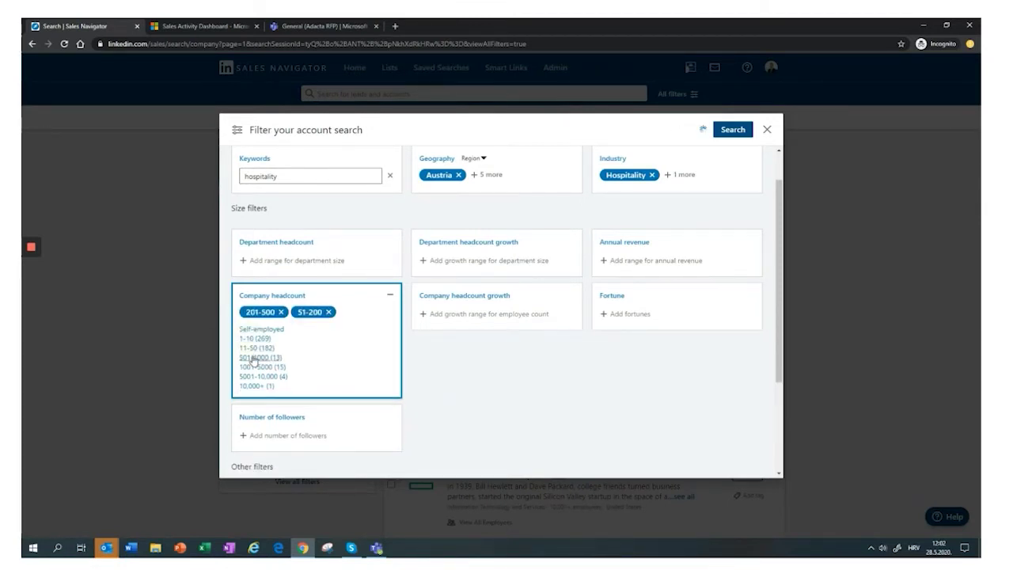
click(253, 358)
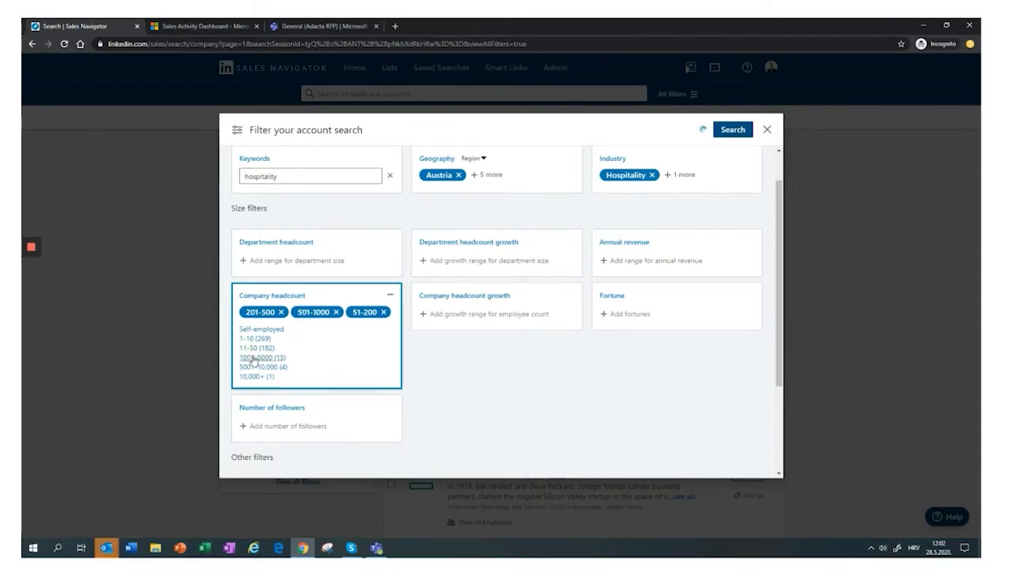
click(254, 357)
click(532, 367)
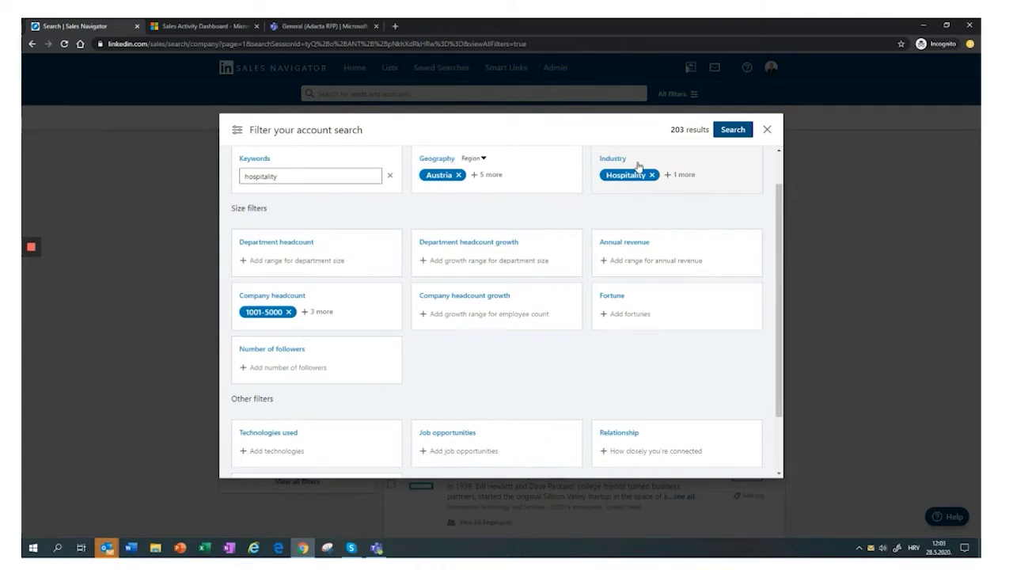
Step: Run the filtered account search and review the filters applied beside the results
click(727, 136)
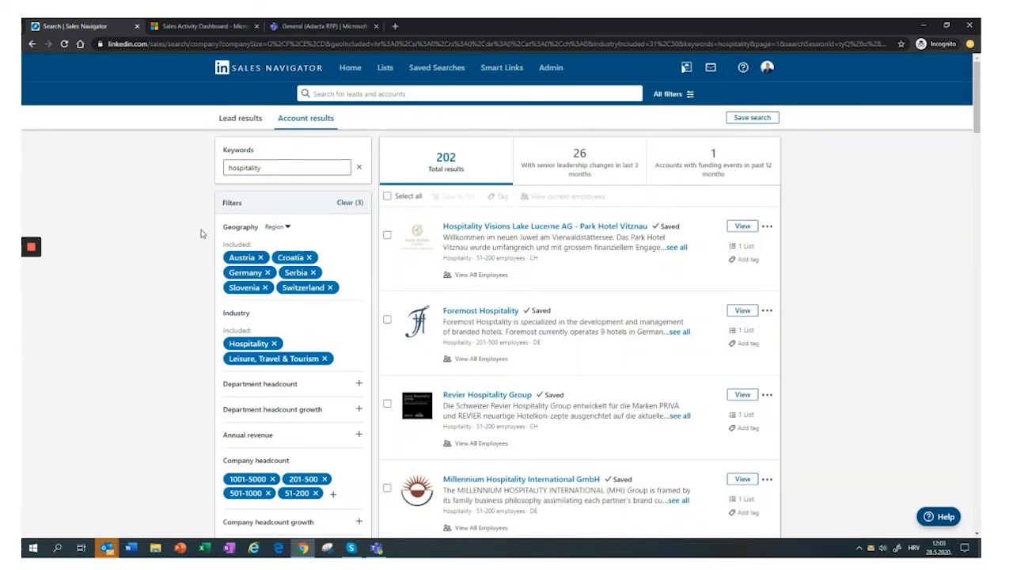
scroll(202, 233, down, 2)
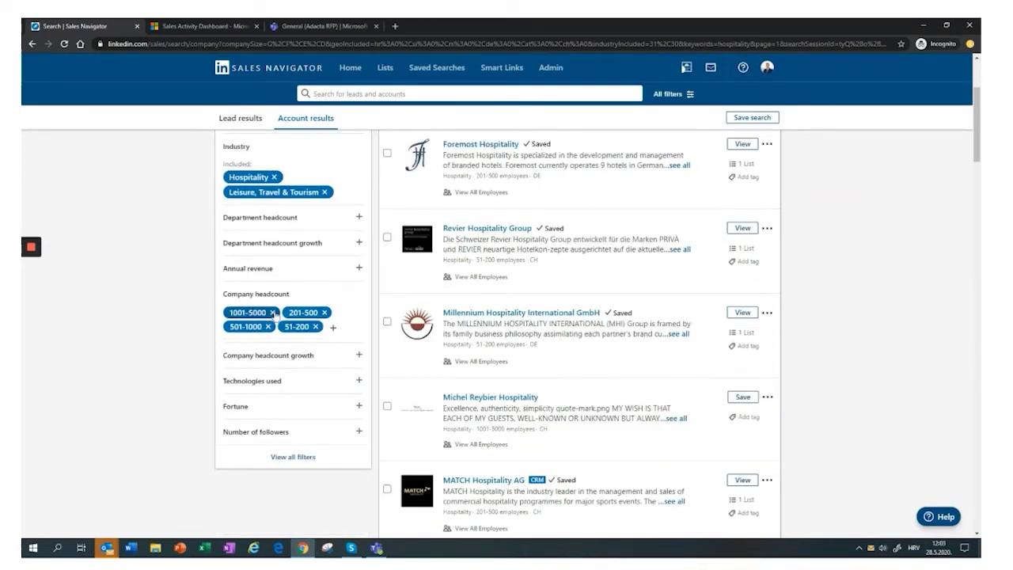
scroll(147, 290, up, 2)
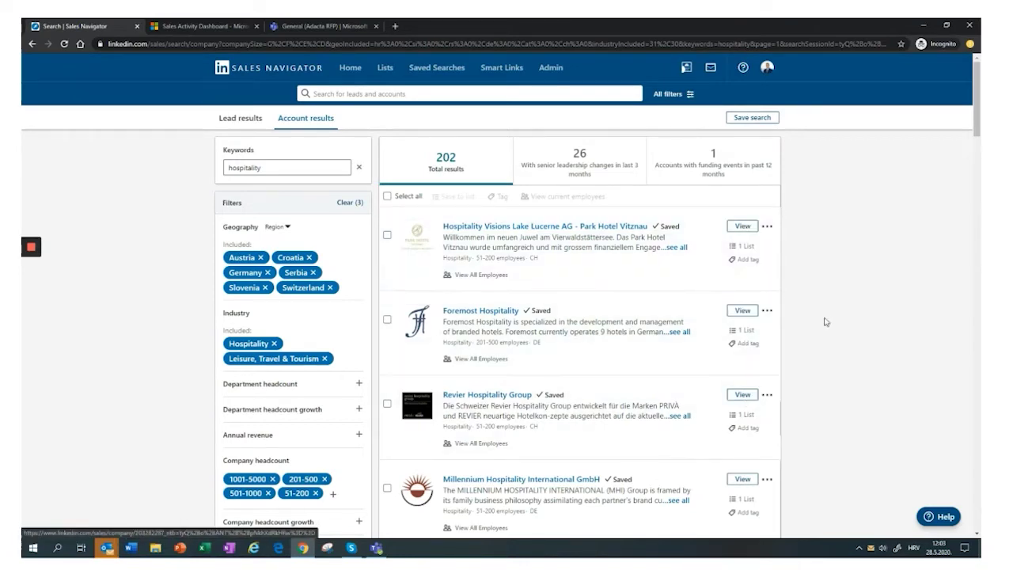
Step: Save PEAK Hospitality Group from the account results to the custom list "Hotel list DACH+Adriatic"
scroll(827, 320, down, 10)
scroll(826, 250, down, 5)
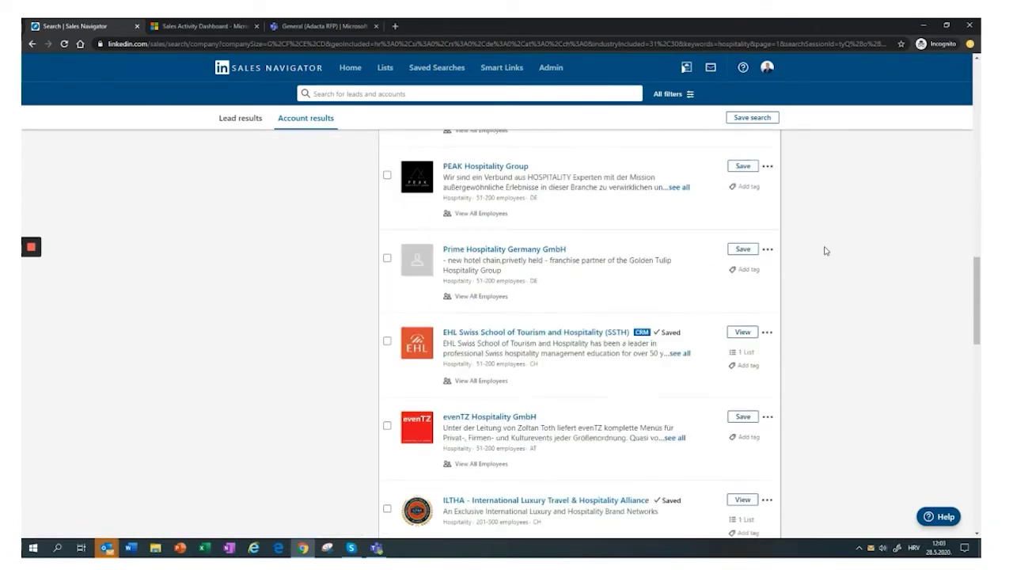
click(742, 166)
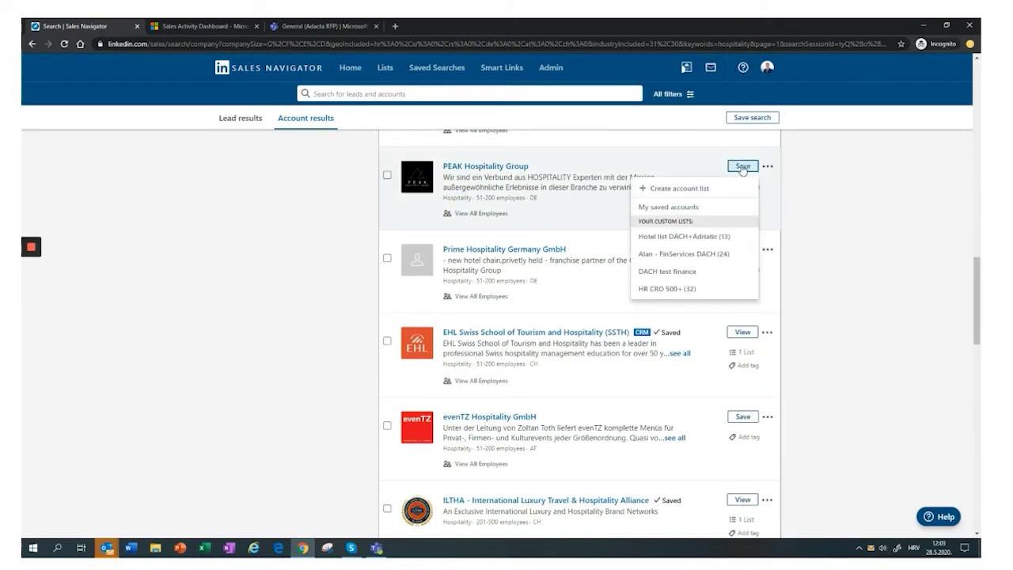
click(700, 237)
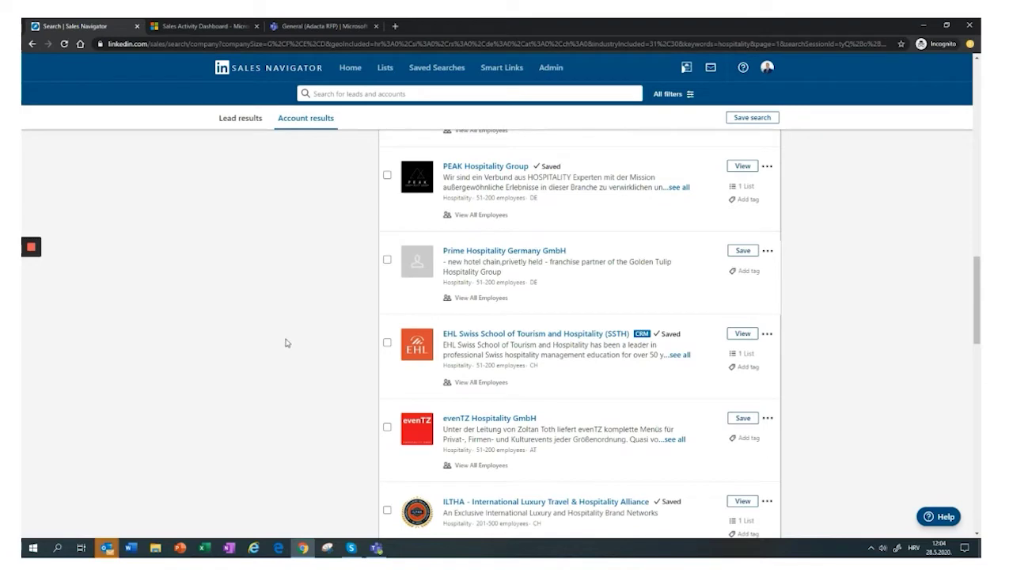
scroll(278, 305, up, 10)
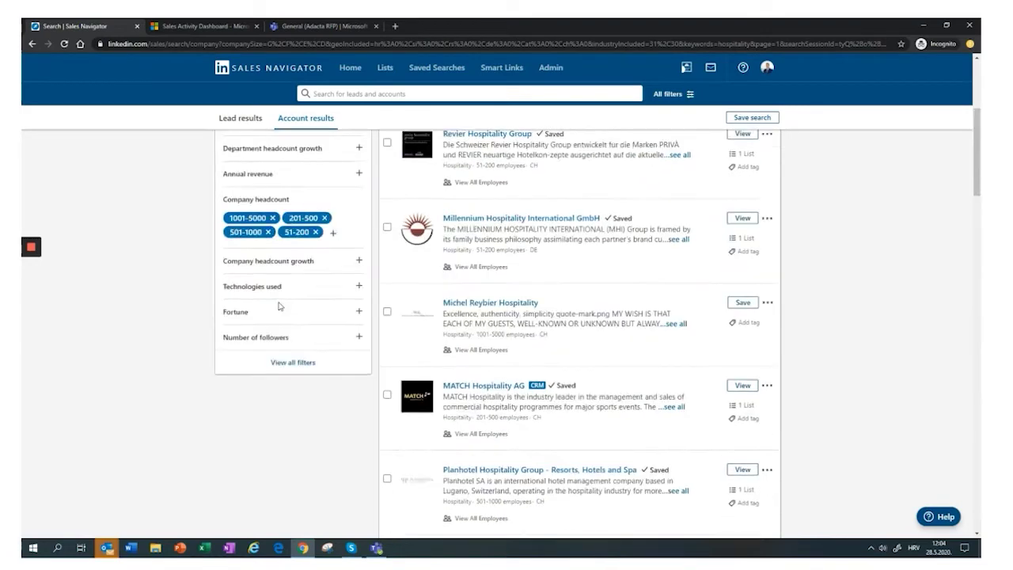
Step: Open the account list "Hotel list DACH+Adriatic" and review the companies saved in it
click(385, 69)
click(308, 120)
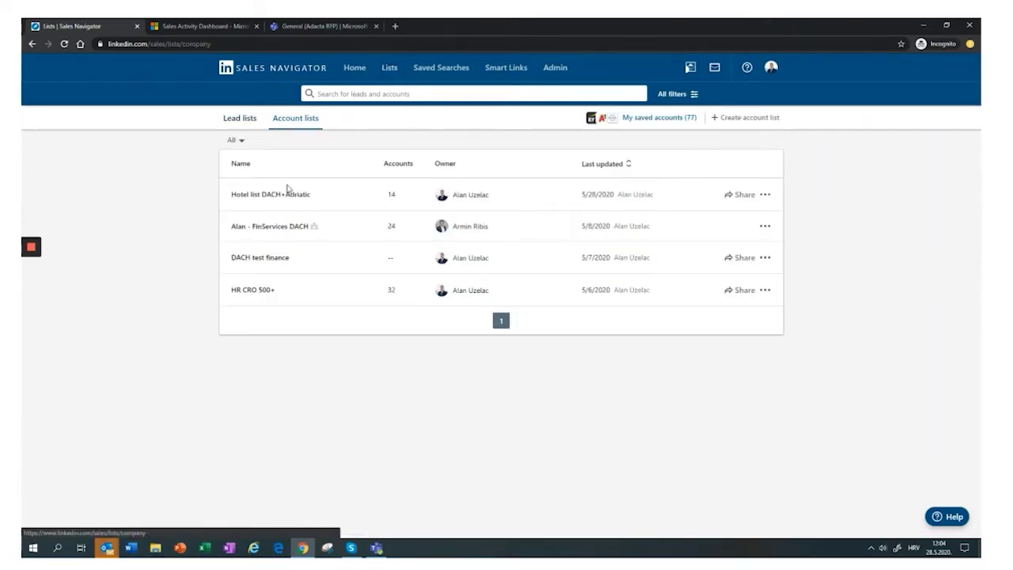
click(274, 197)
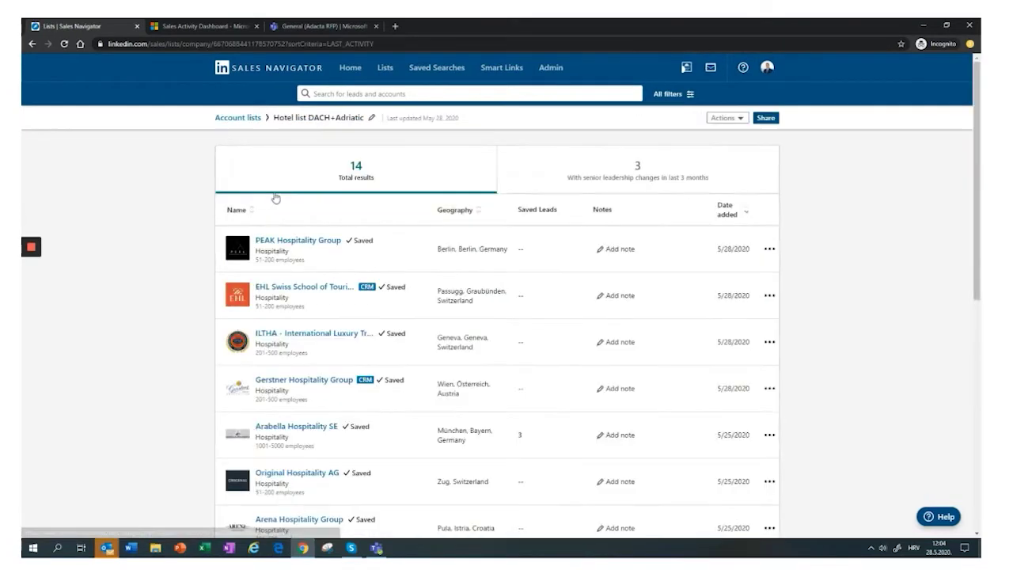
scroll(166, 257, down, 5)
scroll(166, 256, down, 2)
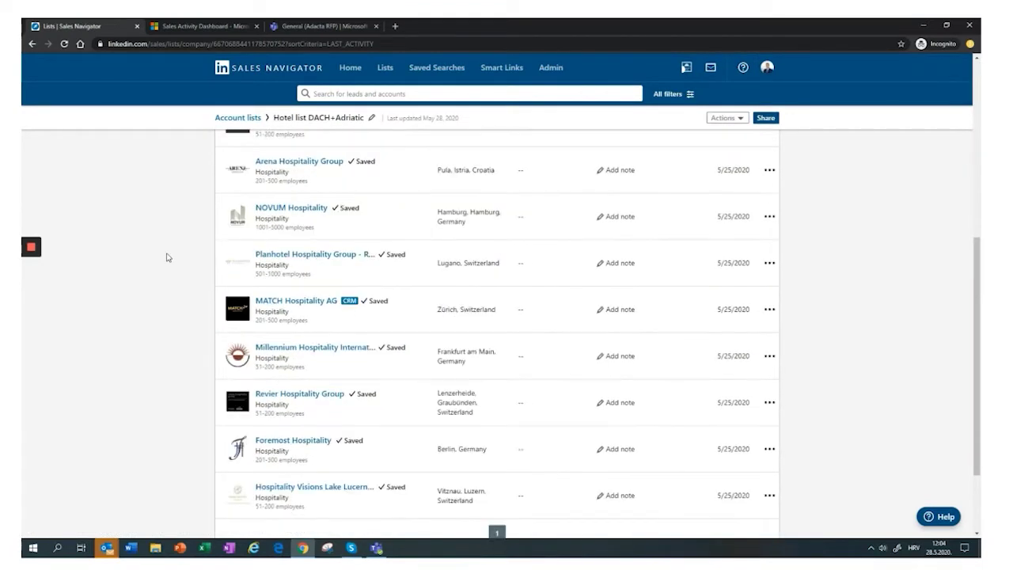
scroll(167, 257, up, 5)
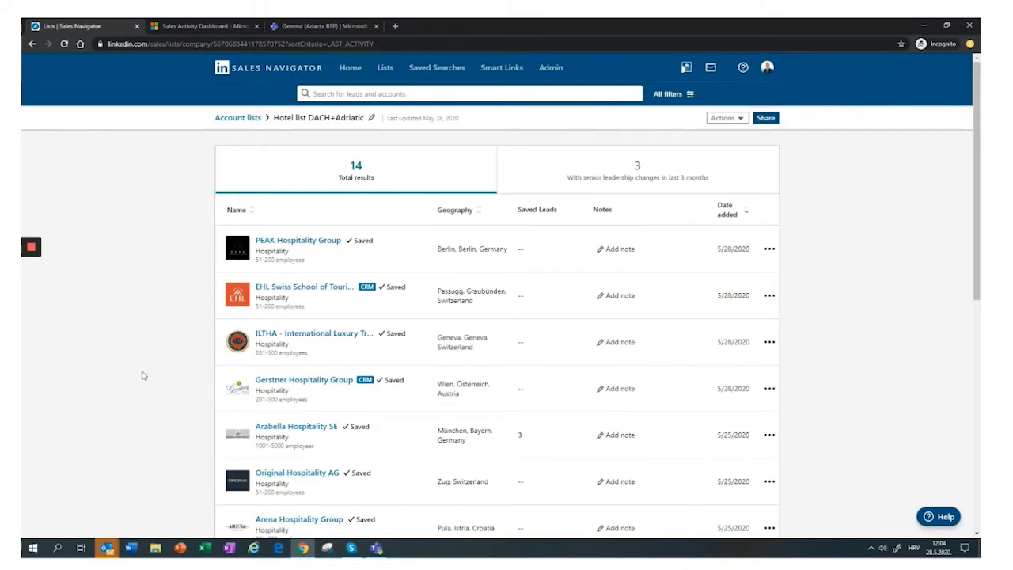
Step: Open Arabella Hospitality SE from the account list and show all of its employees on LinkedIn
click(273, 428)
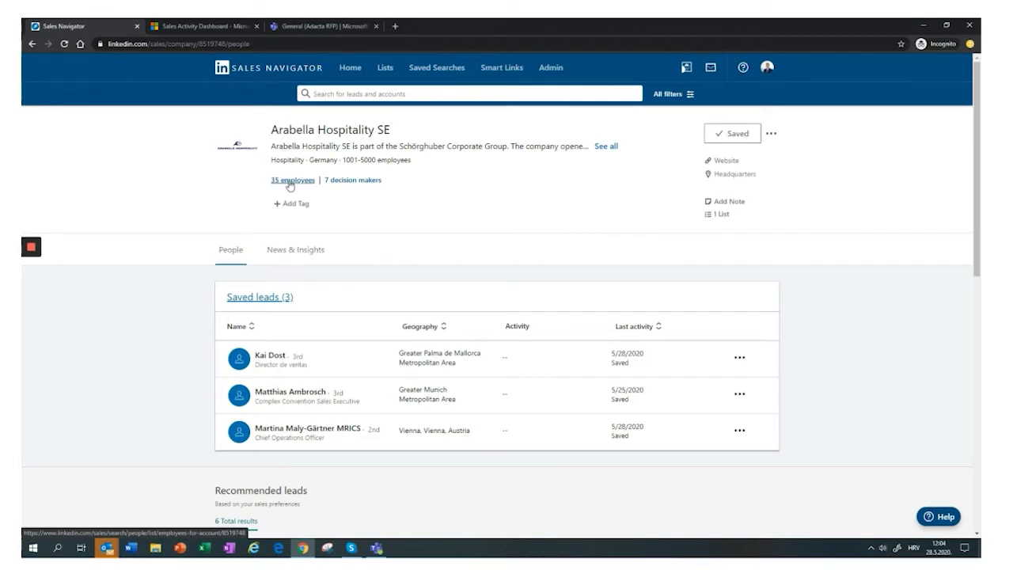
click(290, 180)
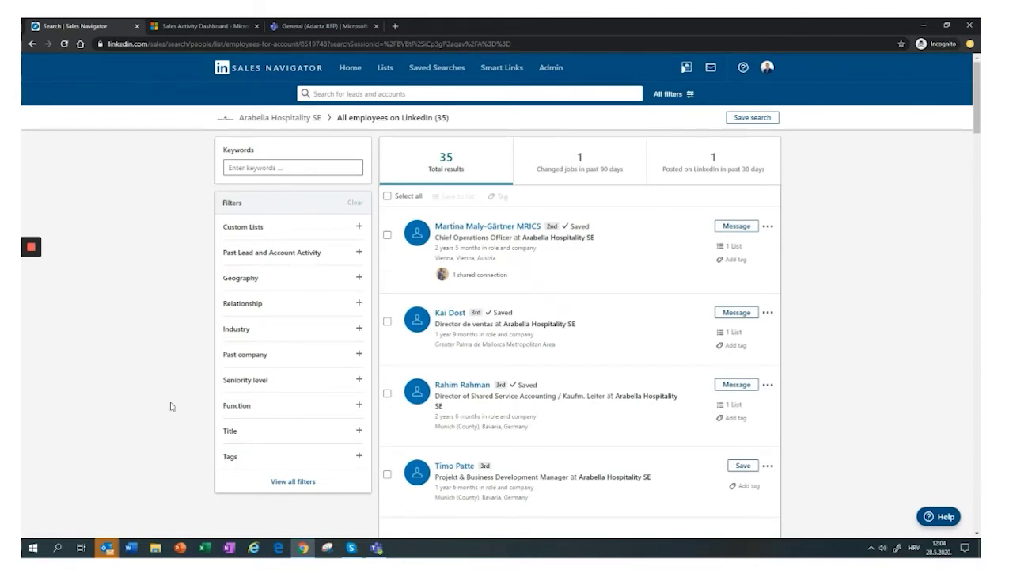
Step: Filter the Arabella Hospitality SE employees by the function Sales and the seniority levels Director and Senior
click(235, 407)
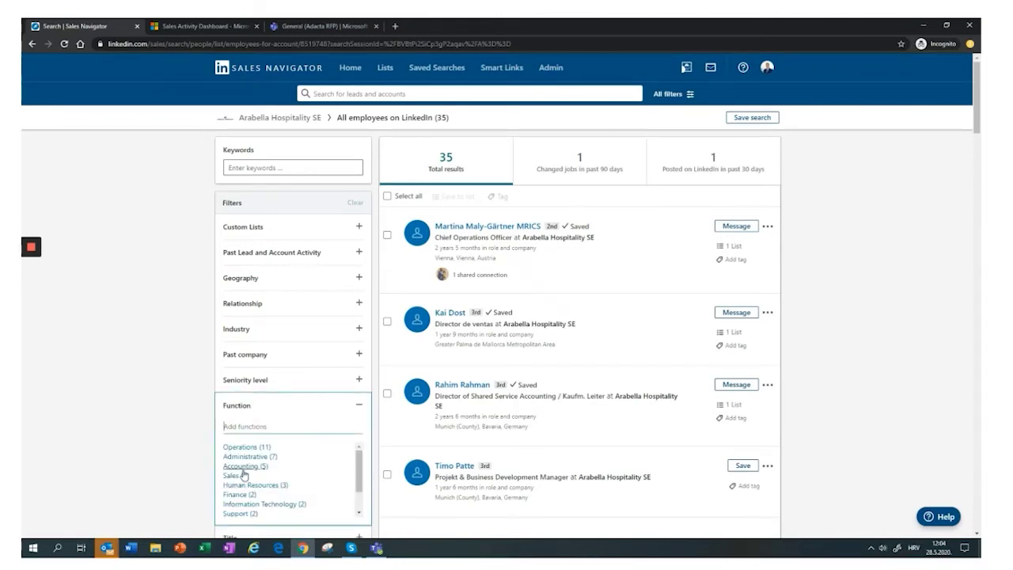
click(234, 475)
click(241, 379)
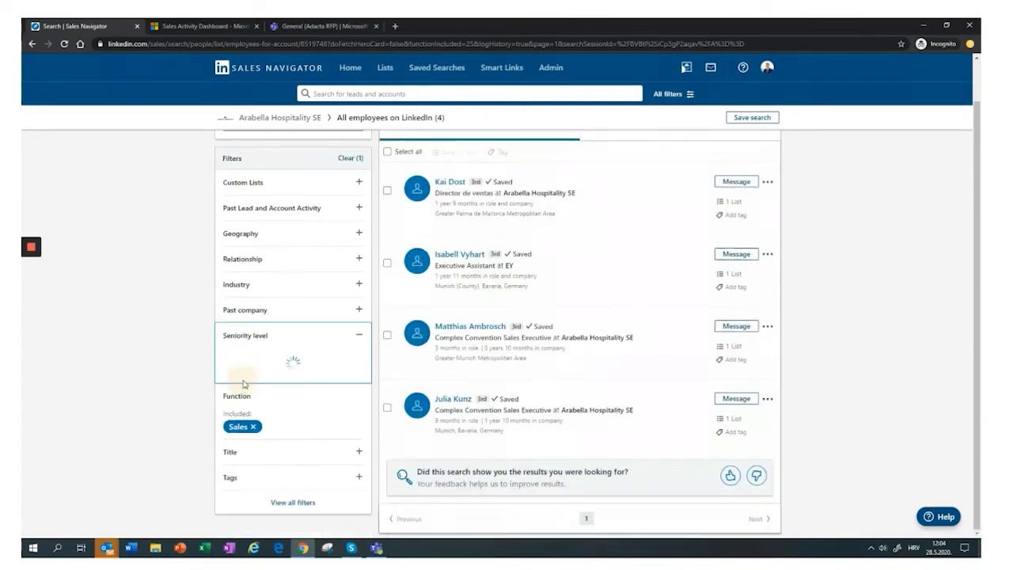
click(239, 391)
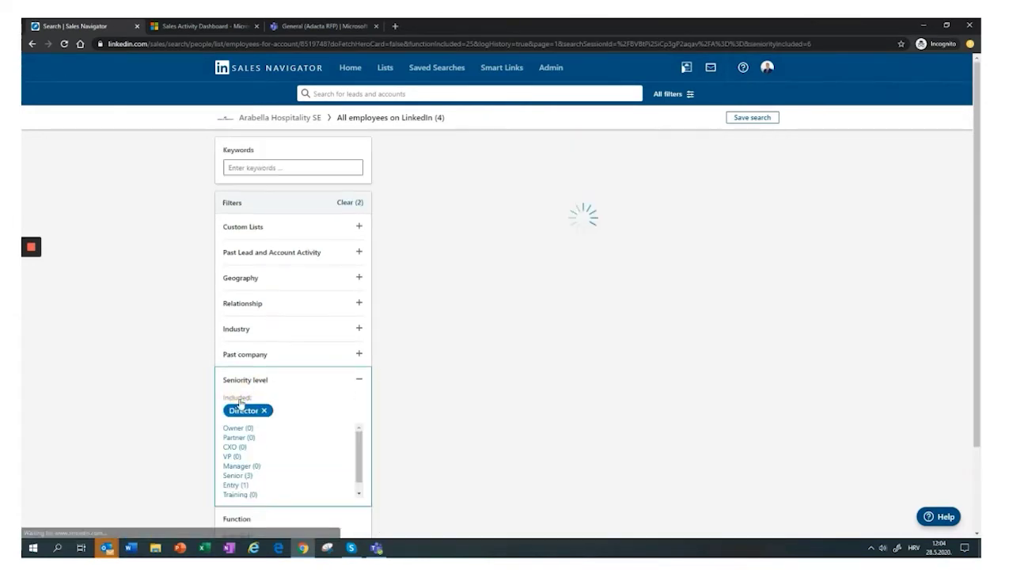
click(236, 475)
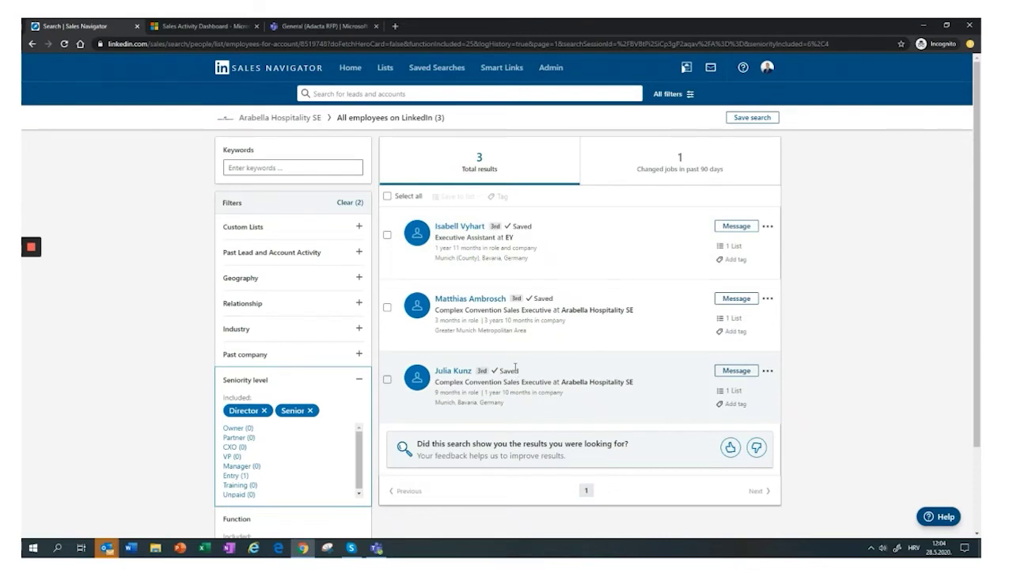
Step: Remove the seniority level and Sales function filters from the employee search
click(264, 409)
click(257, 410)
scroll(206, 380, down, 1)
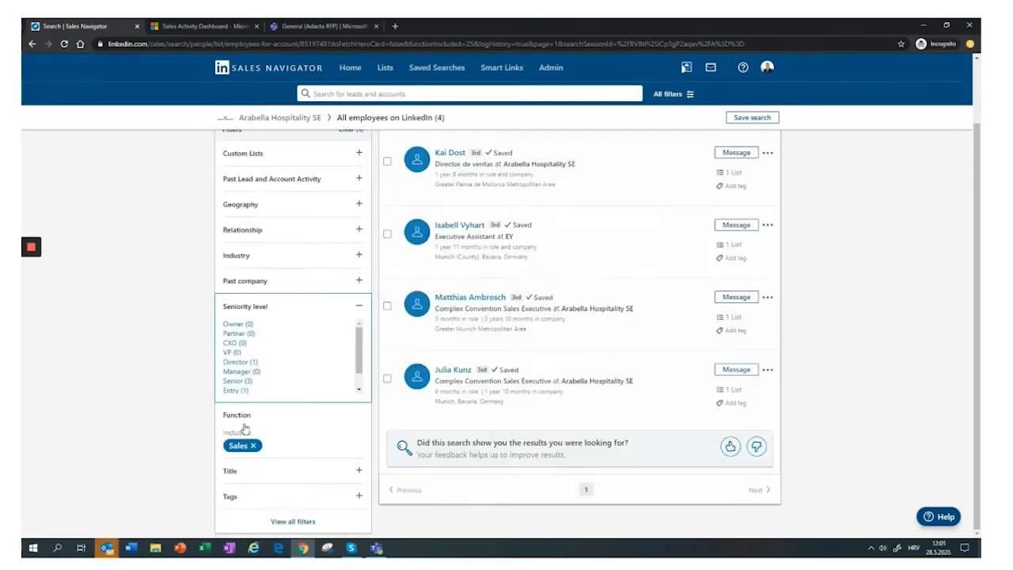
click(253, 447)
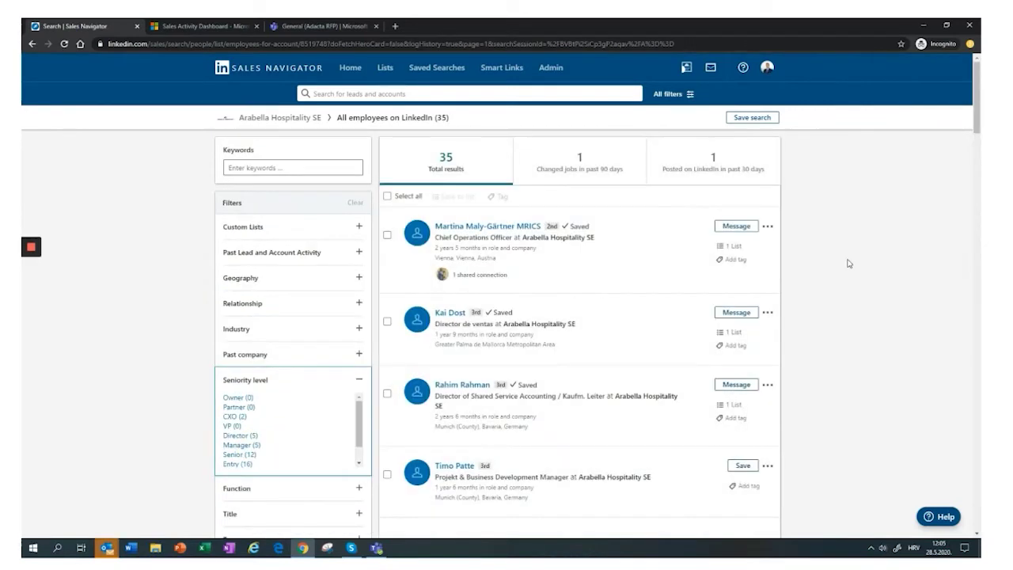
Step: Save Arabella Hospitality SE's Projekt & Business Development Manager to the lead list "Hospitality DACH+Adriatic"
scroll(823, 262, down, 3)
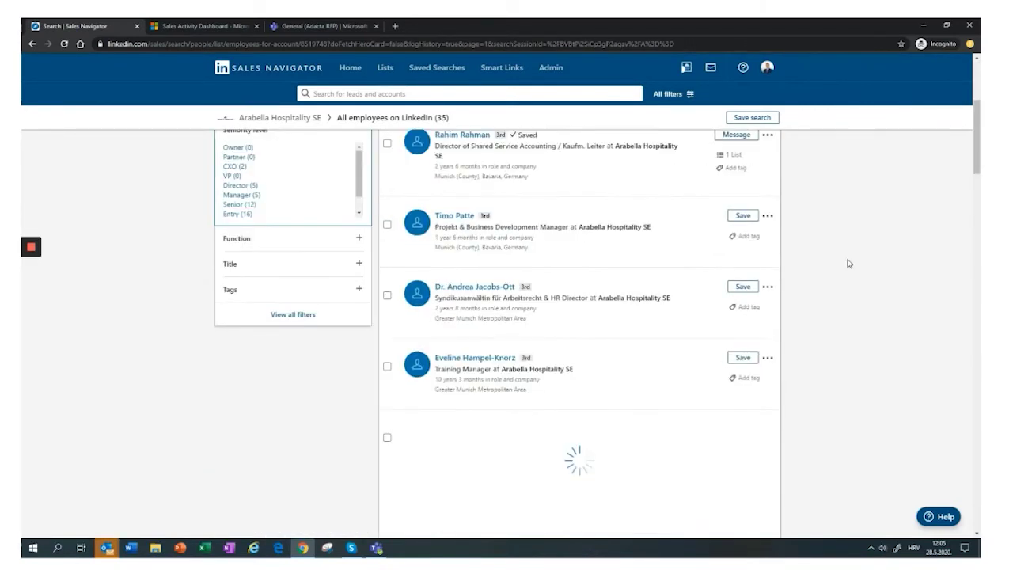
click(741, 217)
click(685, 284)
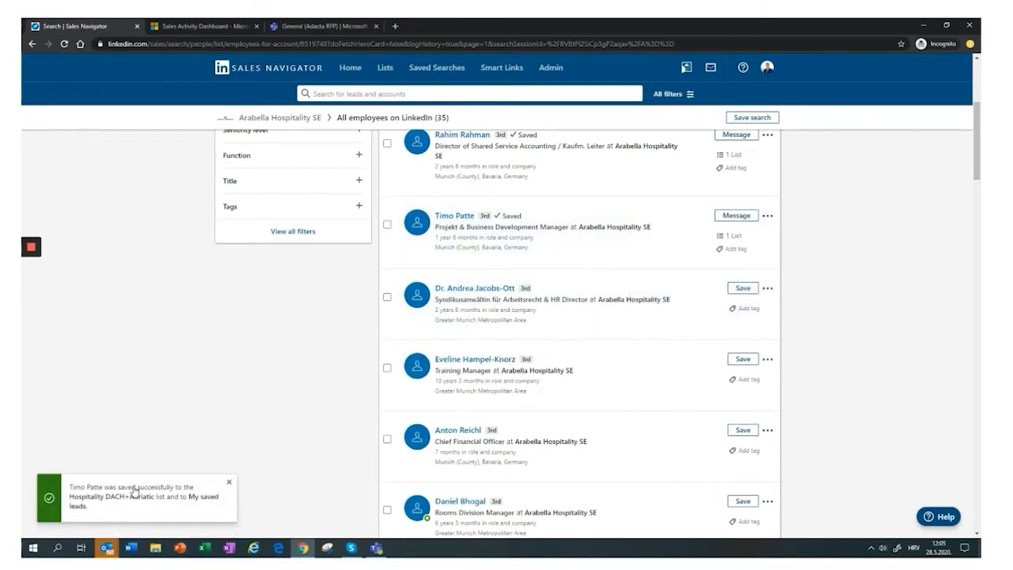
Step: Review the lead list "Hospitality DACH+Adriatic" and open the profile of the Projekt & Business Development Manager
click(386, 70)
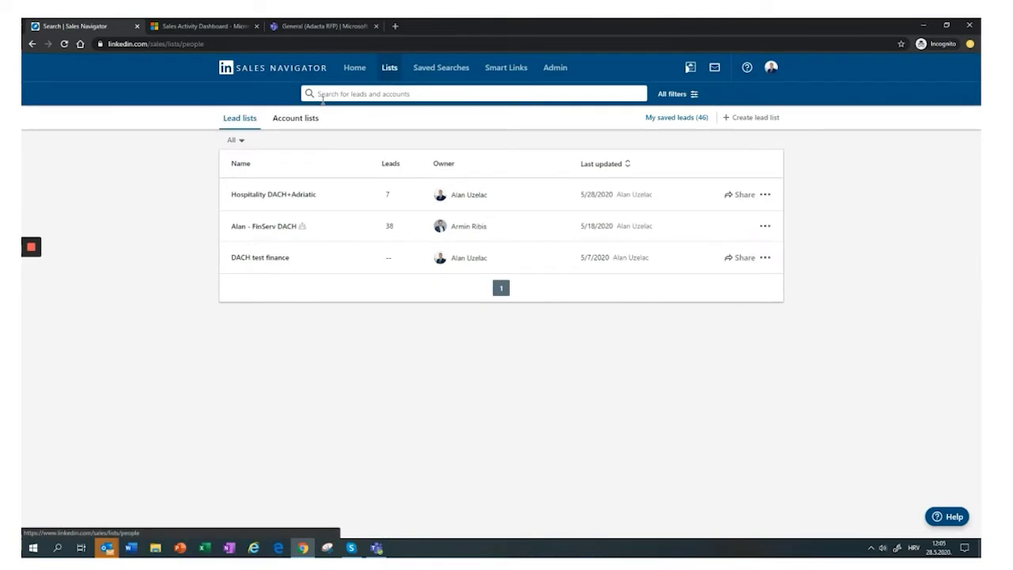
click(253, 197)
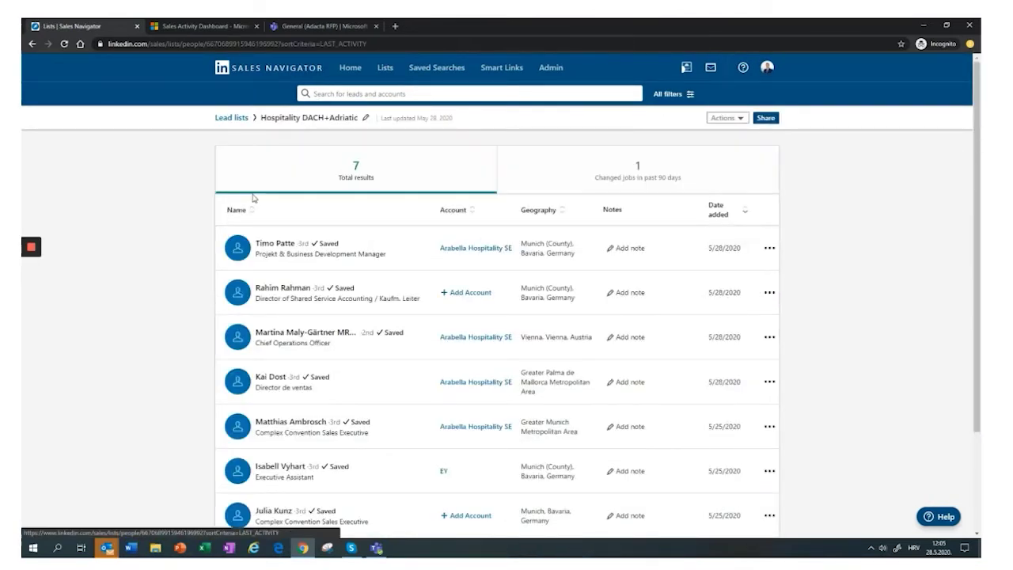
scroll(178, 220, down, 1)
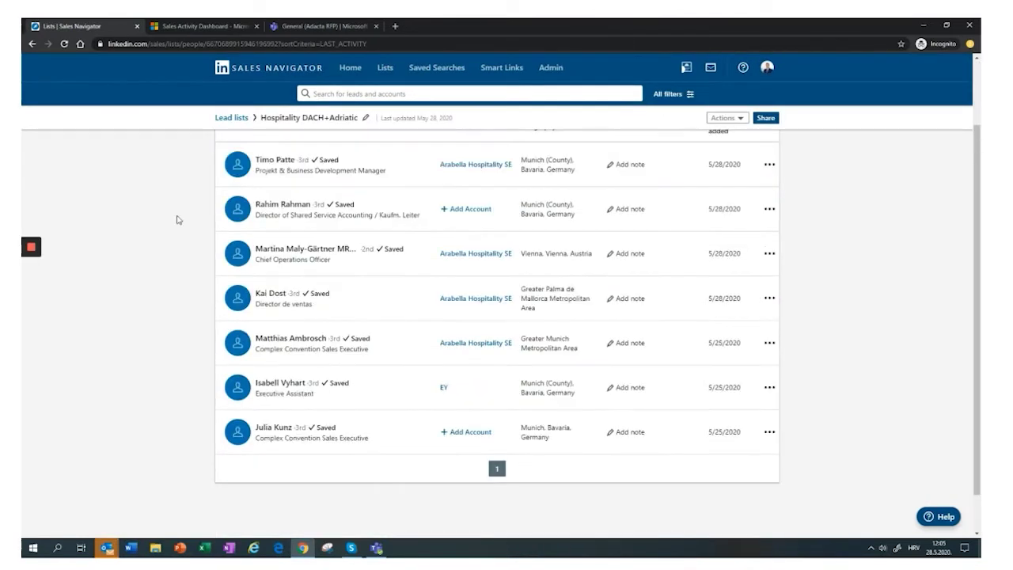
scroll(179, 220, up, 1)
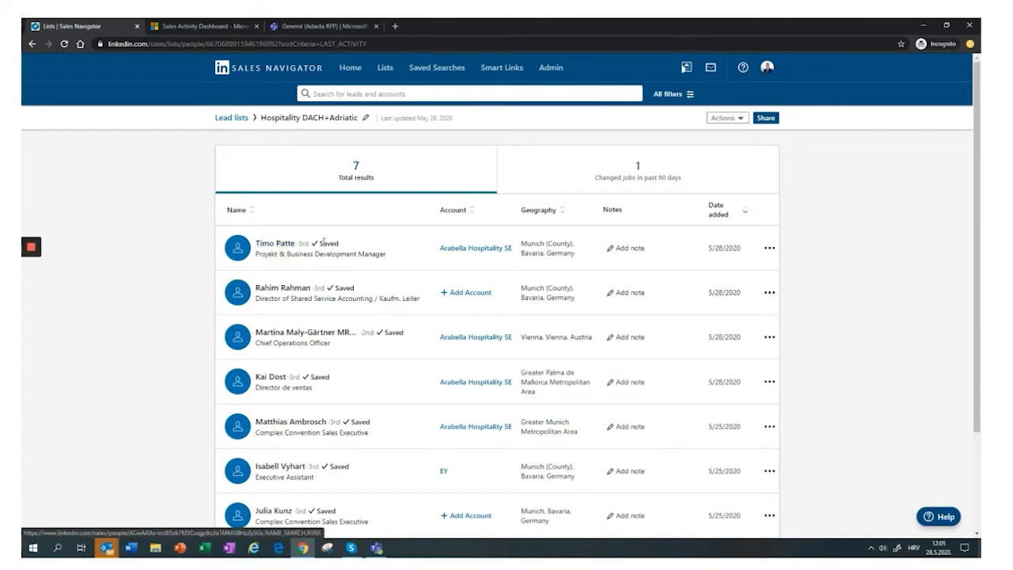
click(275, 244)
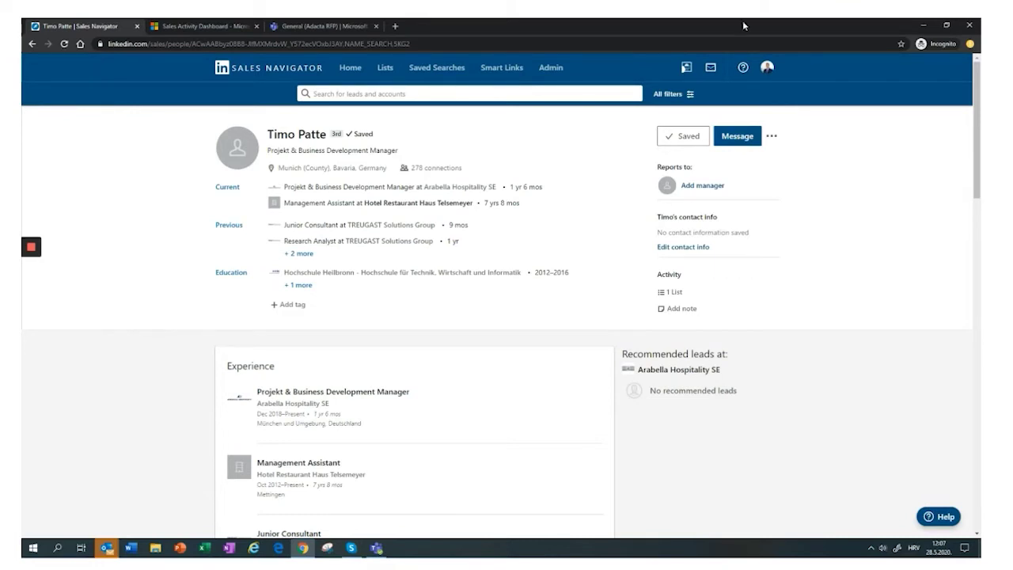
Step: Switch to Dynamics 365 and review the charts and lists on the Sales Activity Dashboard
click(204, 27)
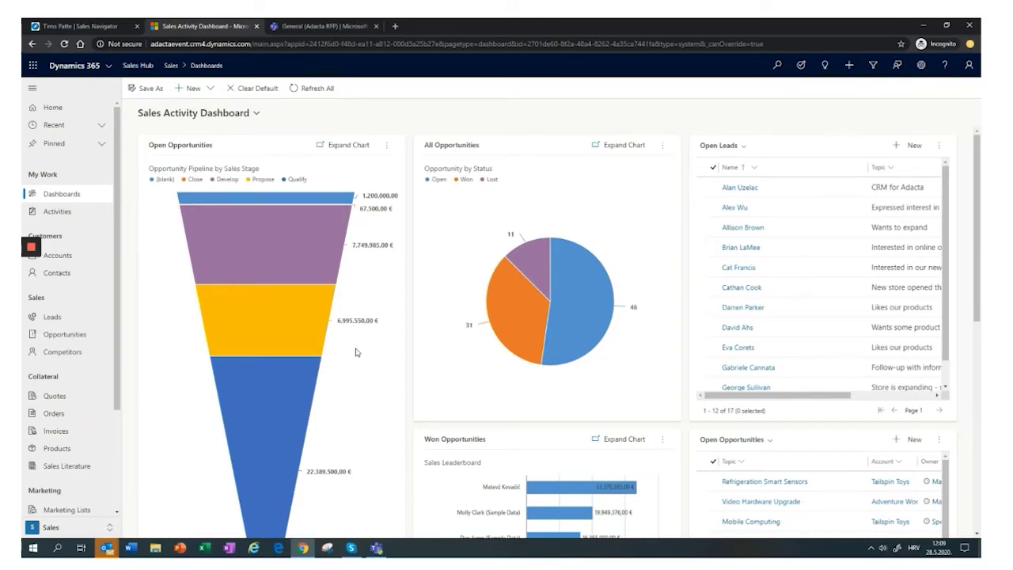
mouse_move(293, 402)
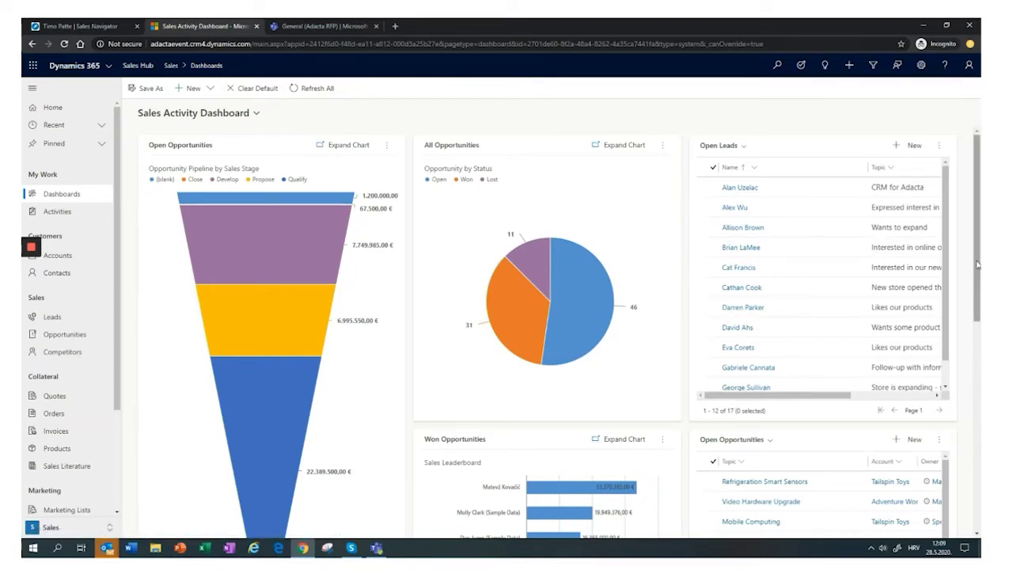
scroll(961, 273, down, 2)
scroll(961, 274, down, 2)
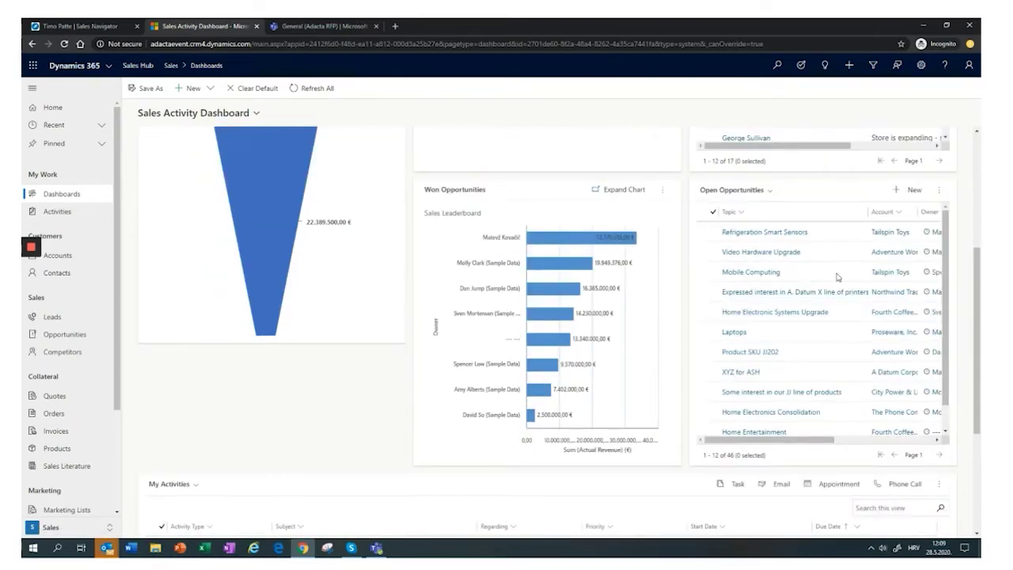
scroll(979, 239, up, 4)
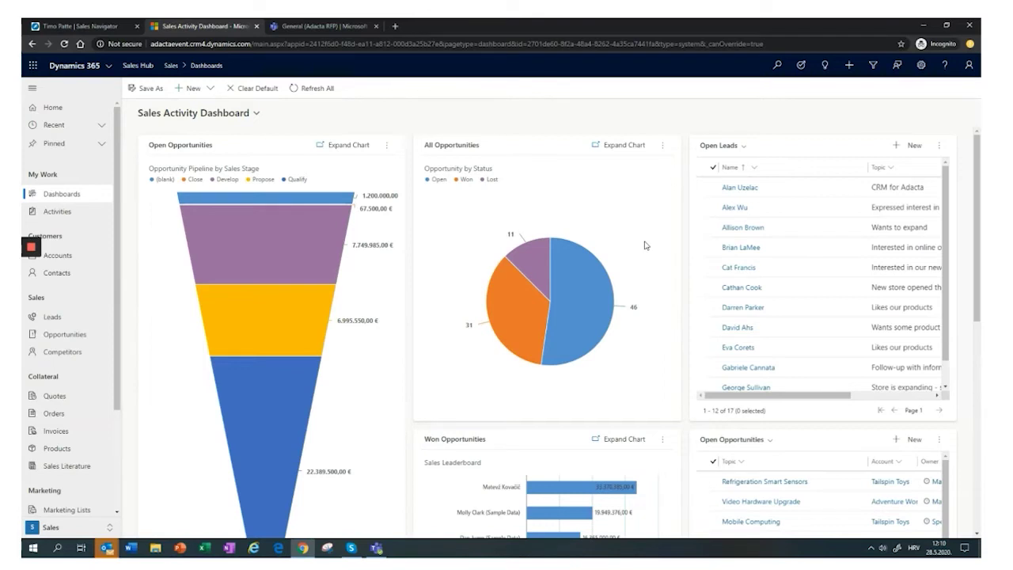
Step: Open the Adacta d.o.o. Sales Consultant's contact record and examine the embedded LinkedIn account profile and connections
click(57, 273)
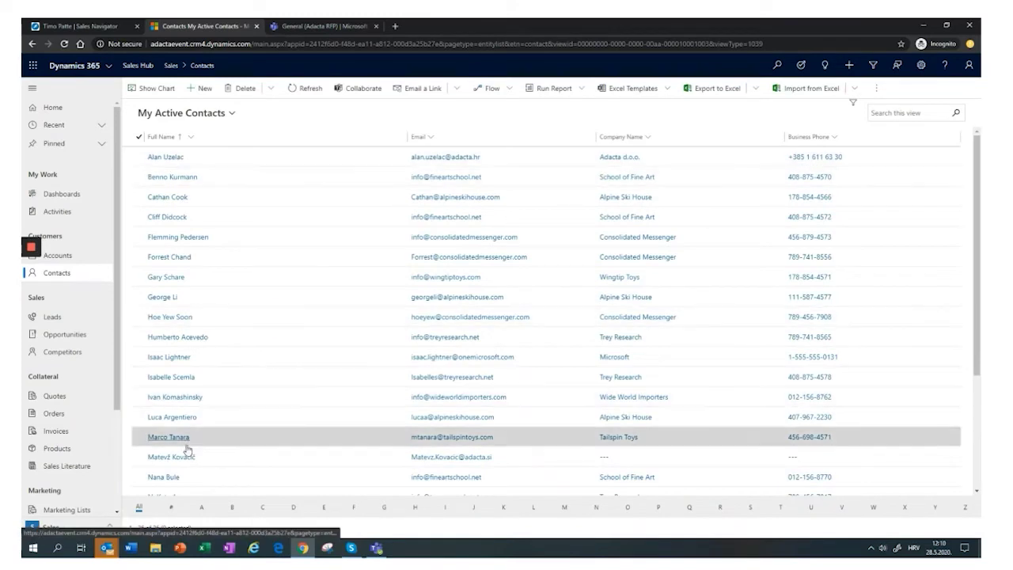
click(164, 157)
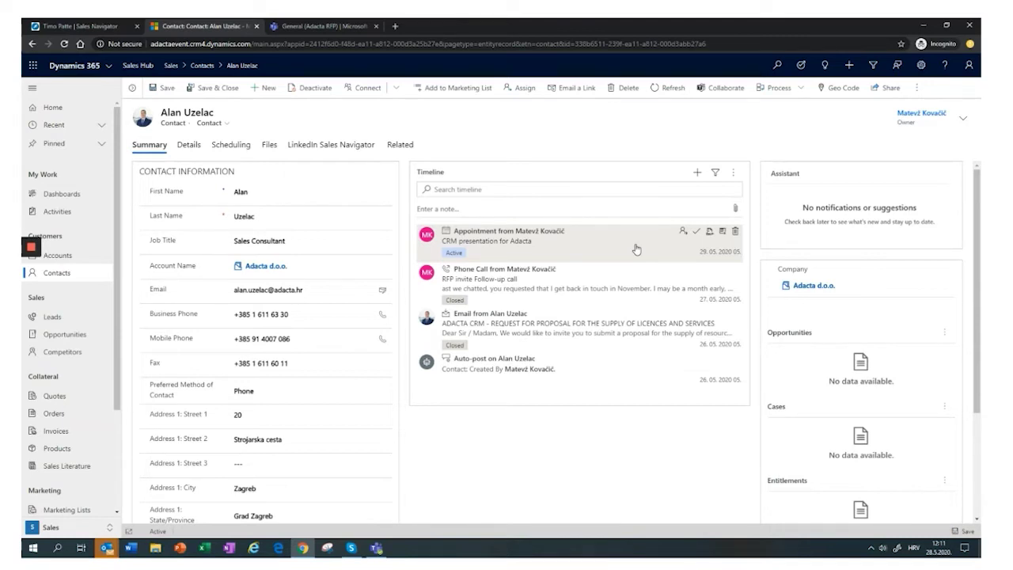
click(322, 146)
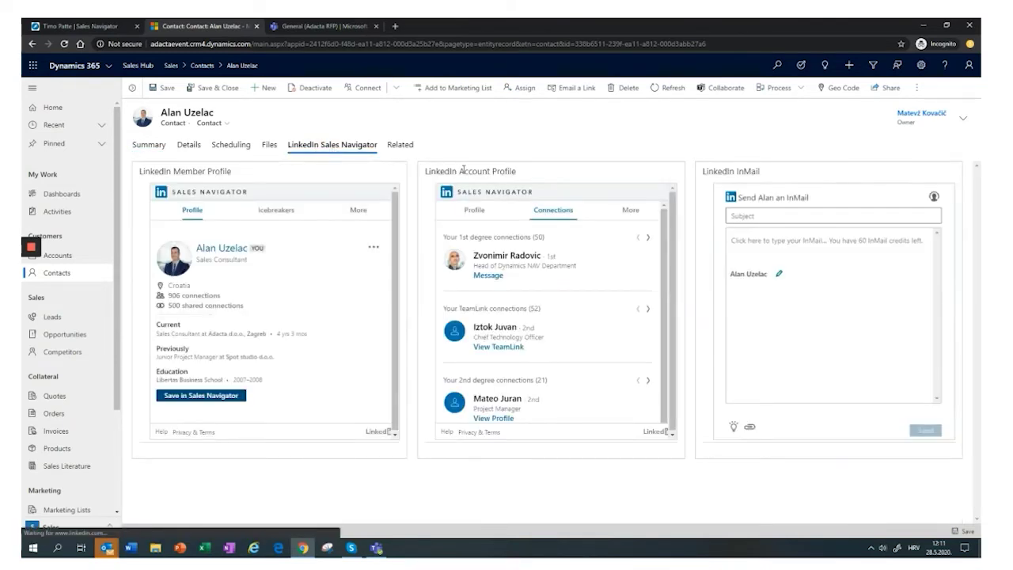
click(481, 213)
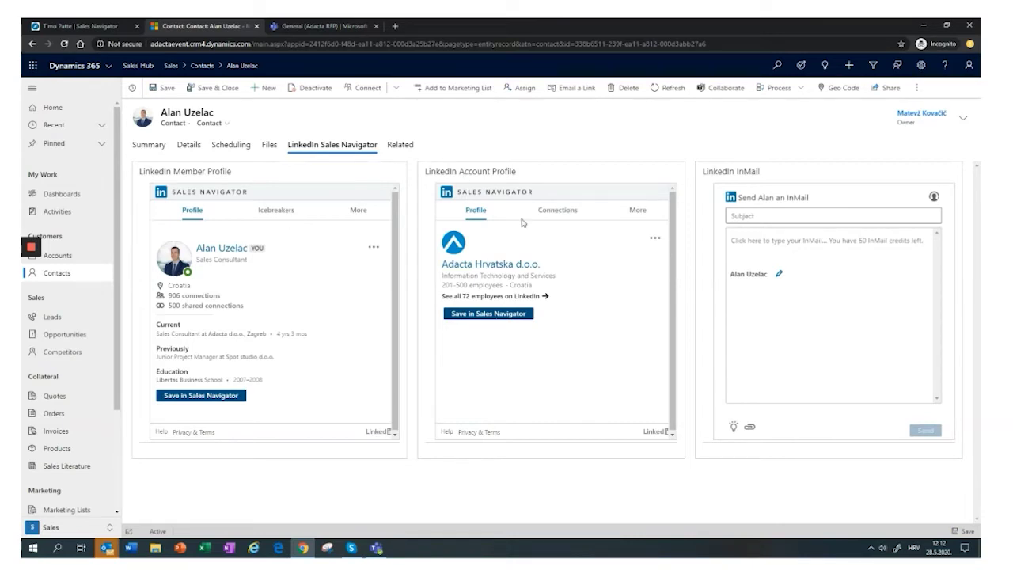
click(552, 211)
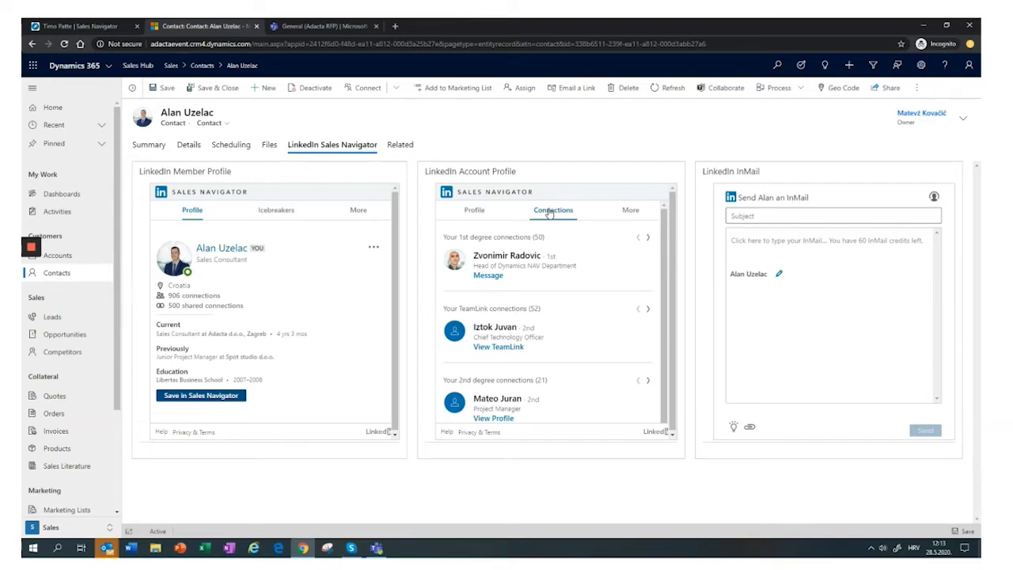
click(154, 148)
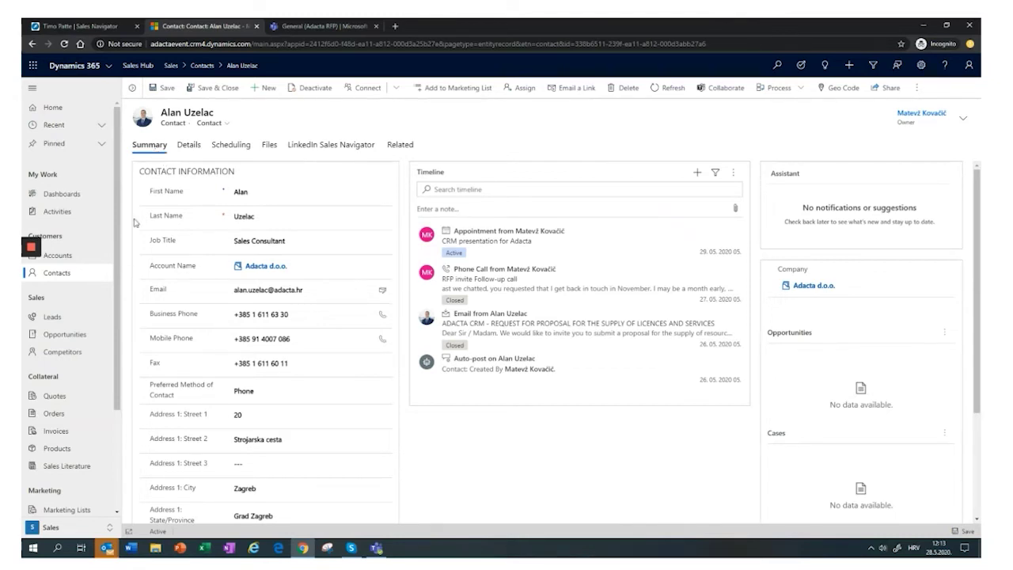
Step: Open the lead with the topic "CRM for Adacta" and examine the Qualify stage details of its sales process
click(62, 318)
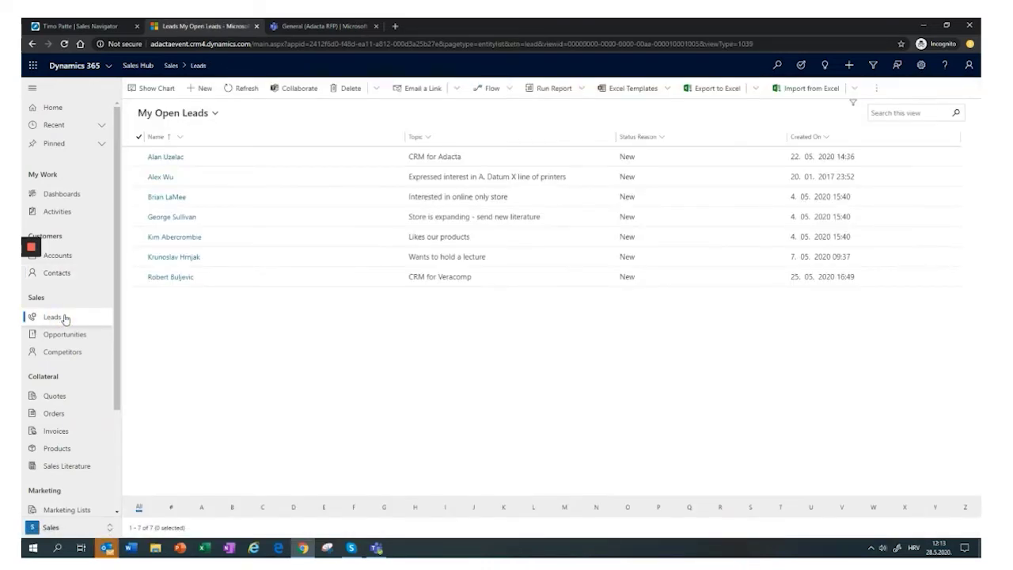
click(166, 156)
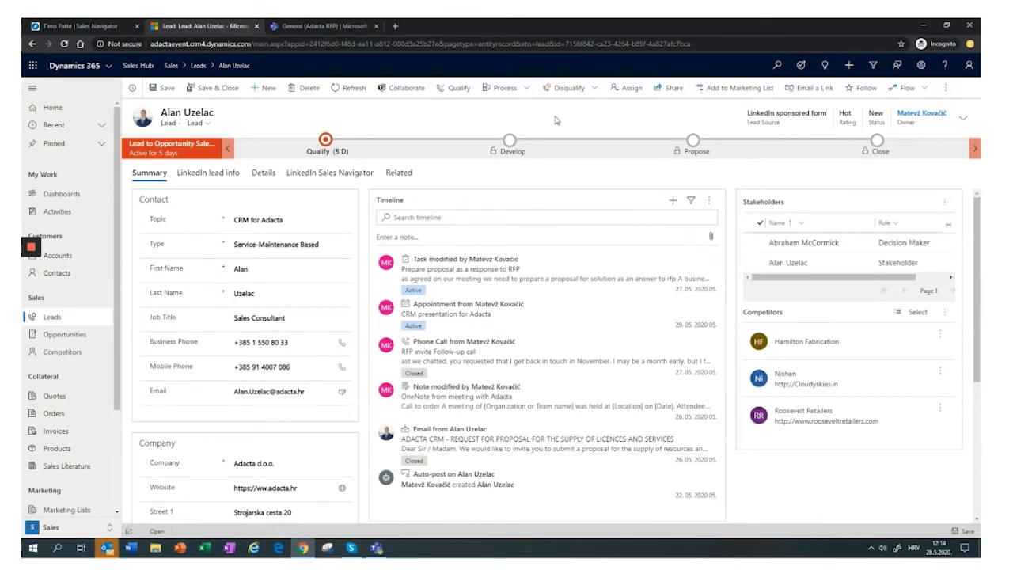
click(325, 140)
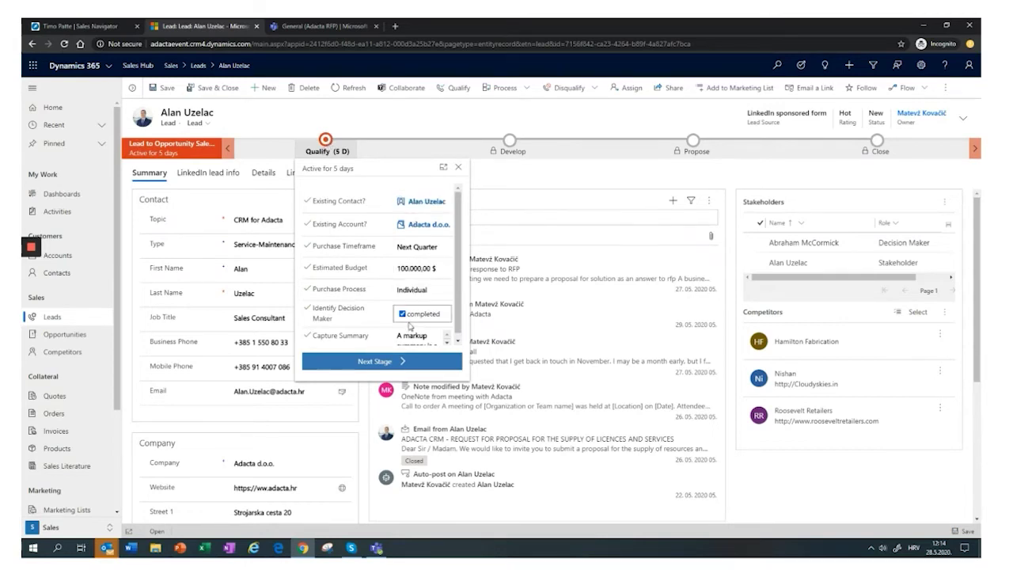
scroll(409, 324, down, 1)
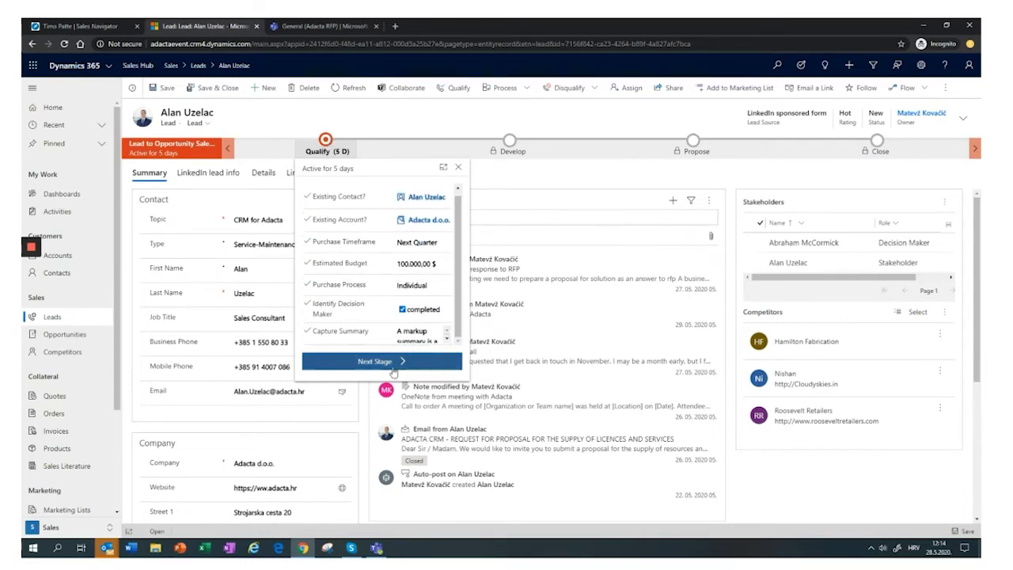
click(383, 121)
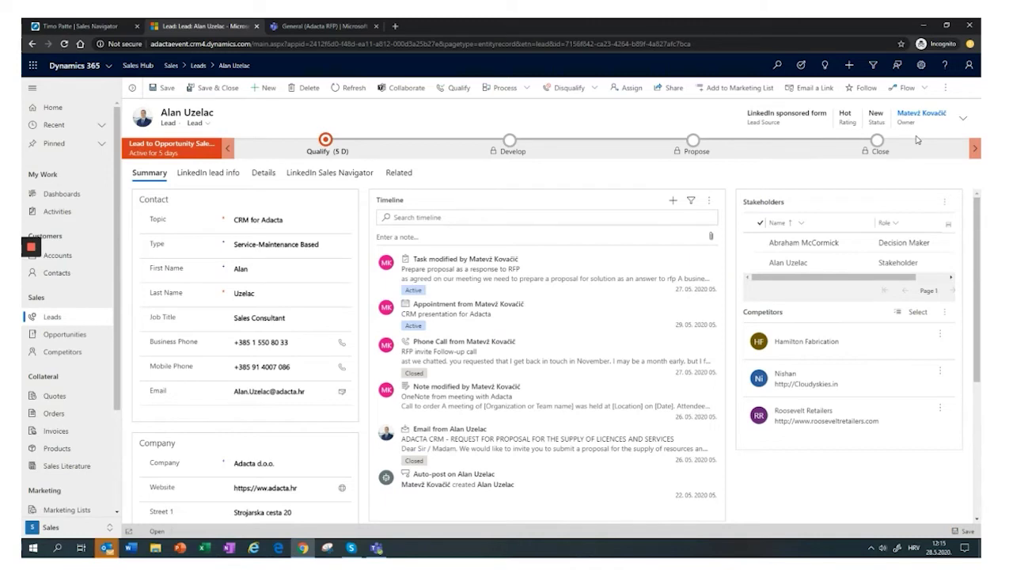
Step: Switch to the Outlook inbox and open the Dynamics 365 pane for the "ADACTA CRM - REQUEST FOR PROPOSAL" email
click(673, 202)
mouse_move(106, 546)
click(89, 519)
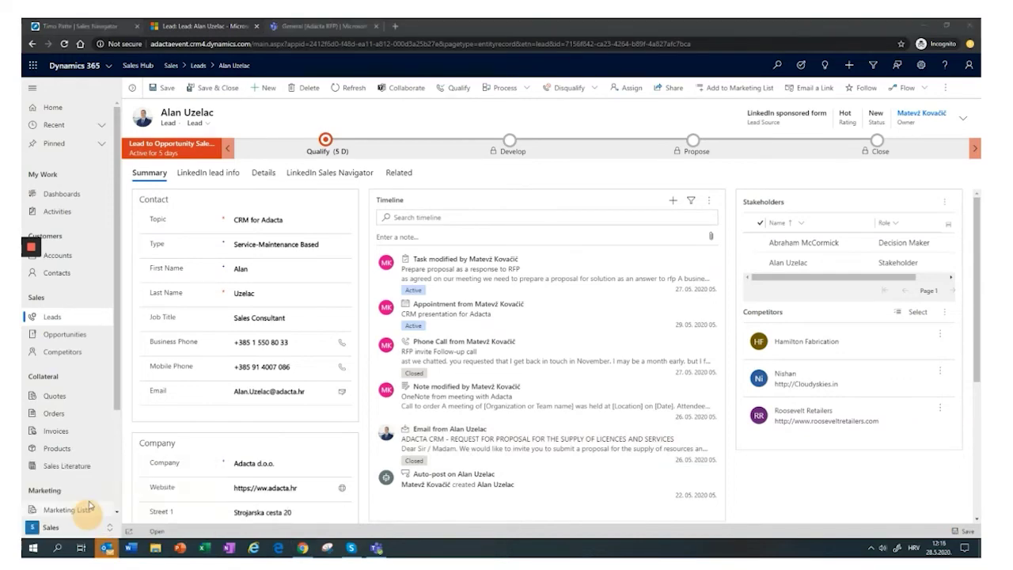
click(49, 352)
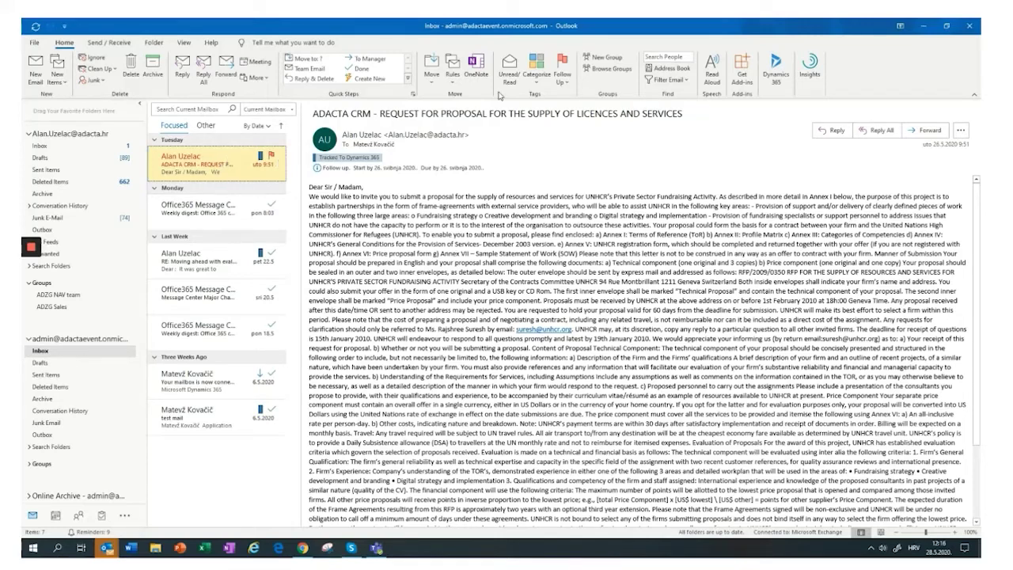
click(776, 67)
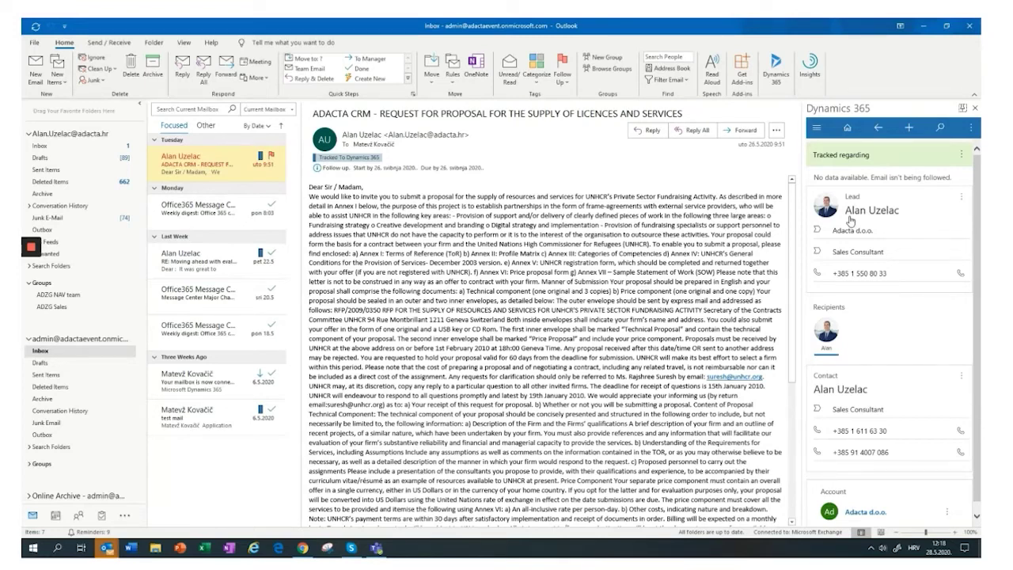
Step: Track the "Weekly digest: Office 365 changes" email against the "CRM for Adacta" lead and reload that lead in the Dynamics 365 browser window
click(197, 210)
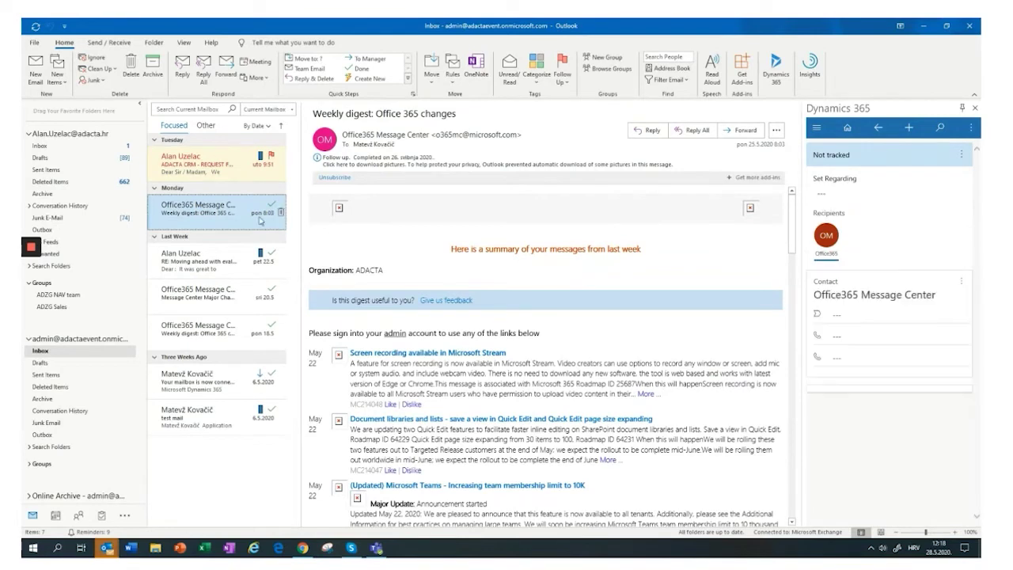
click(845, 196)
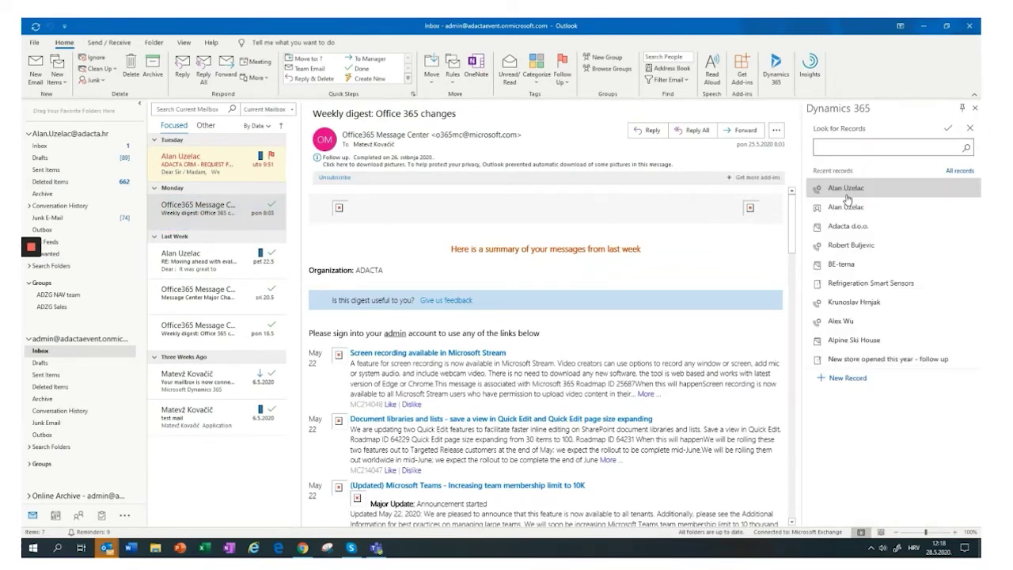
text(crm for )
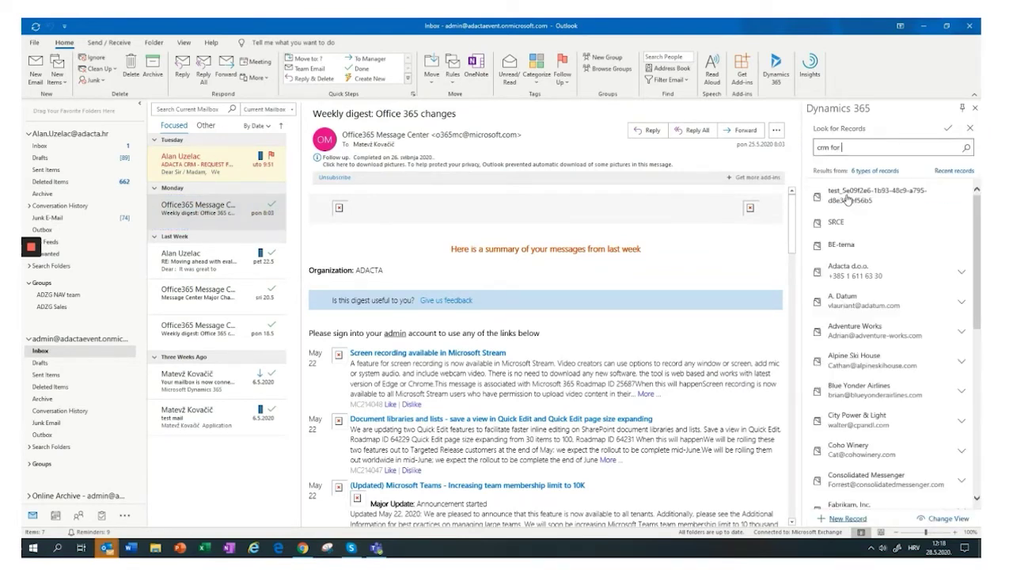
text(adacta)
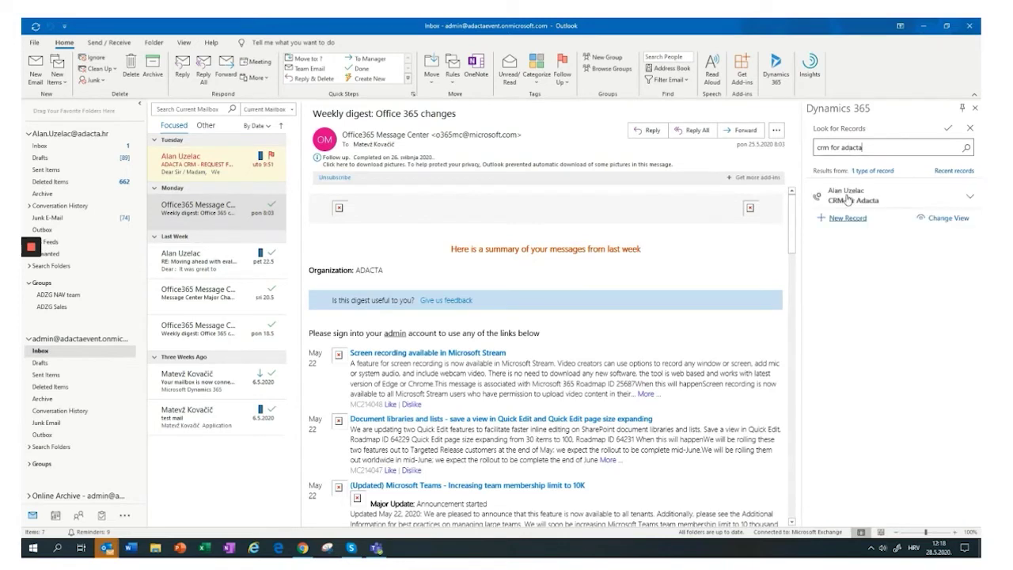
click(848, 200)
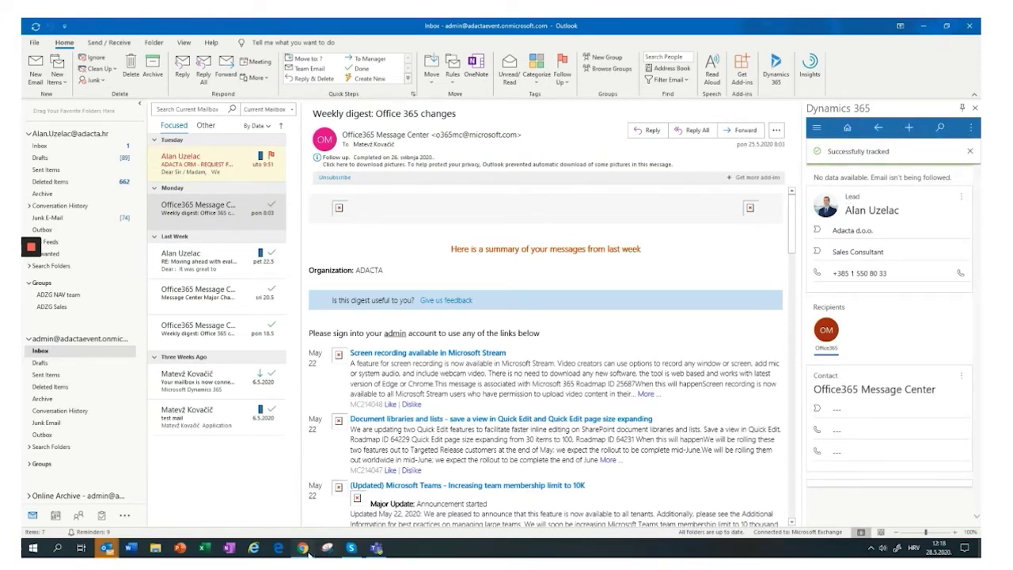
click(307, 554)
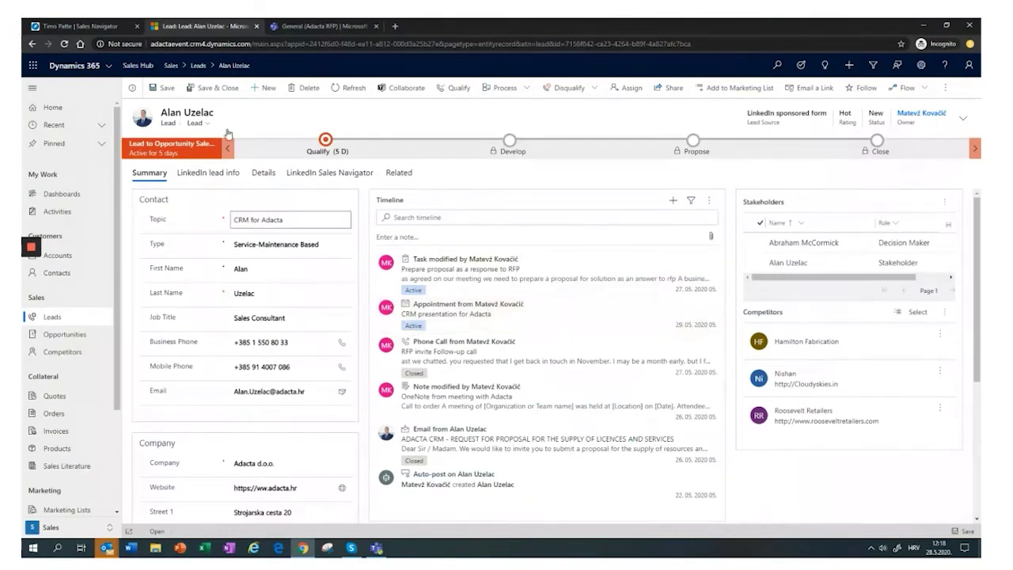
click(65, 44)
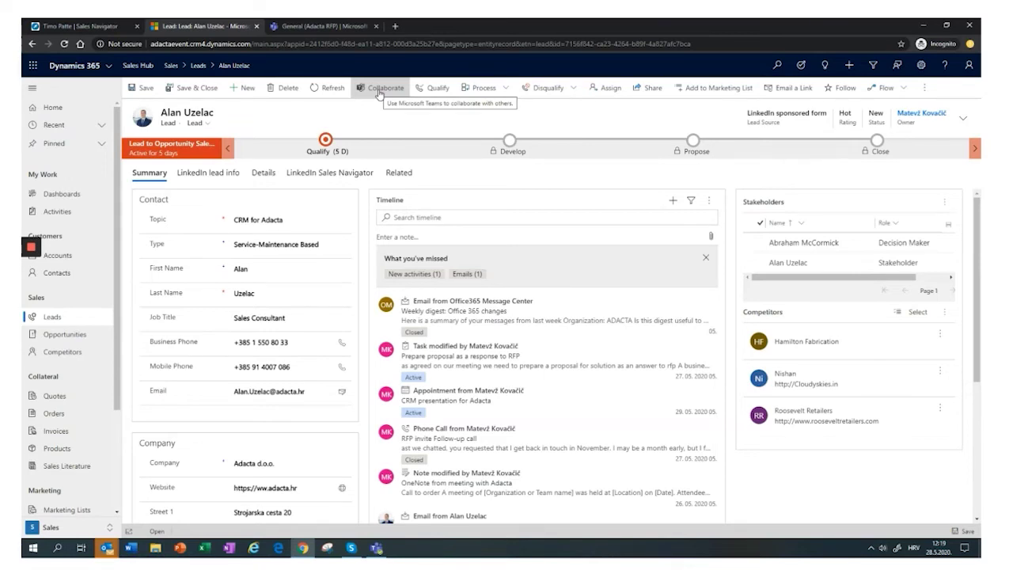
Step: Switch to Microsoft Teams, expand the Adacta RFP team and review its General channel's posts, files and wiki notes
click(341, 25)
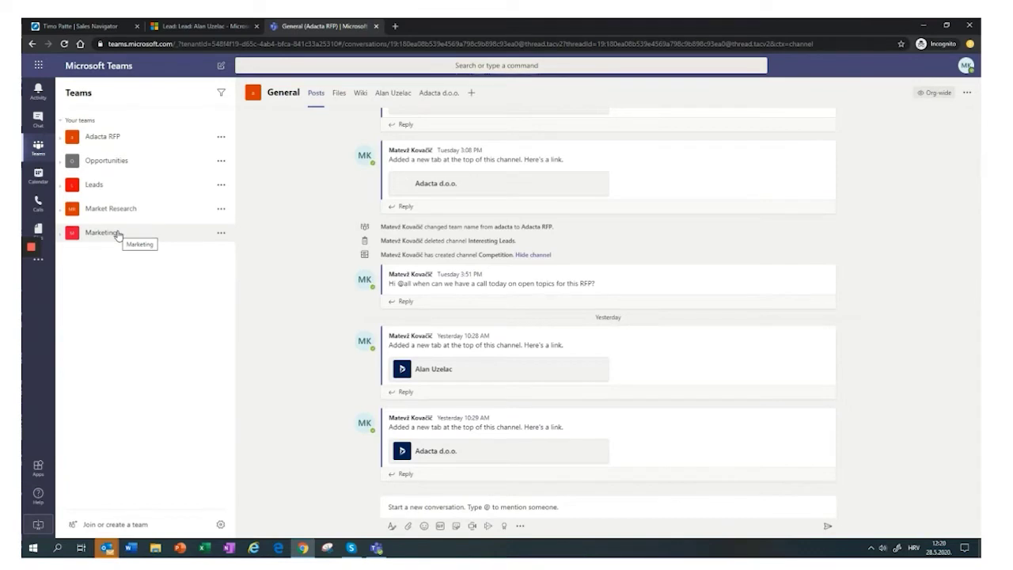
click(125, 138)
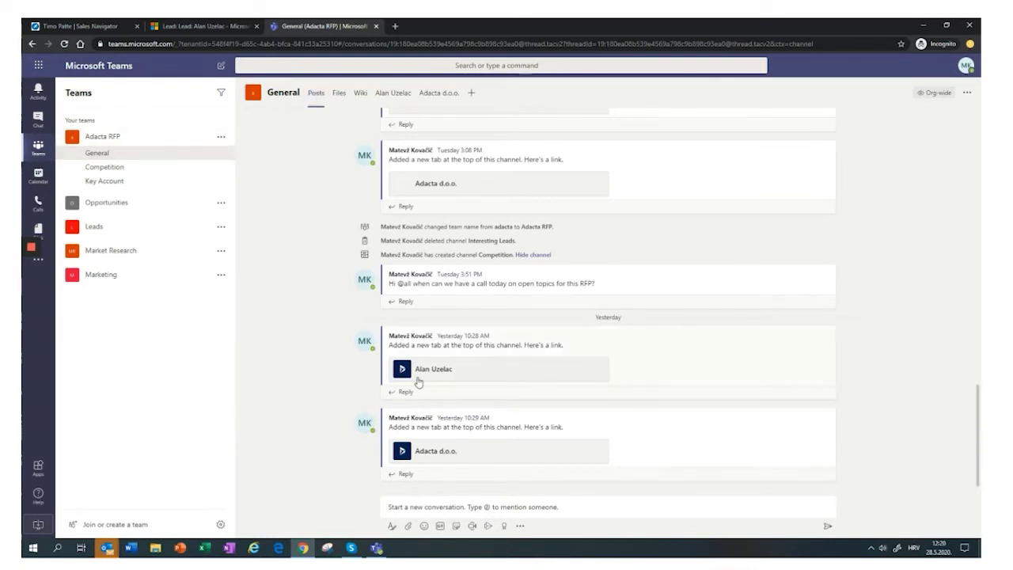
click(431, 507)
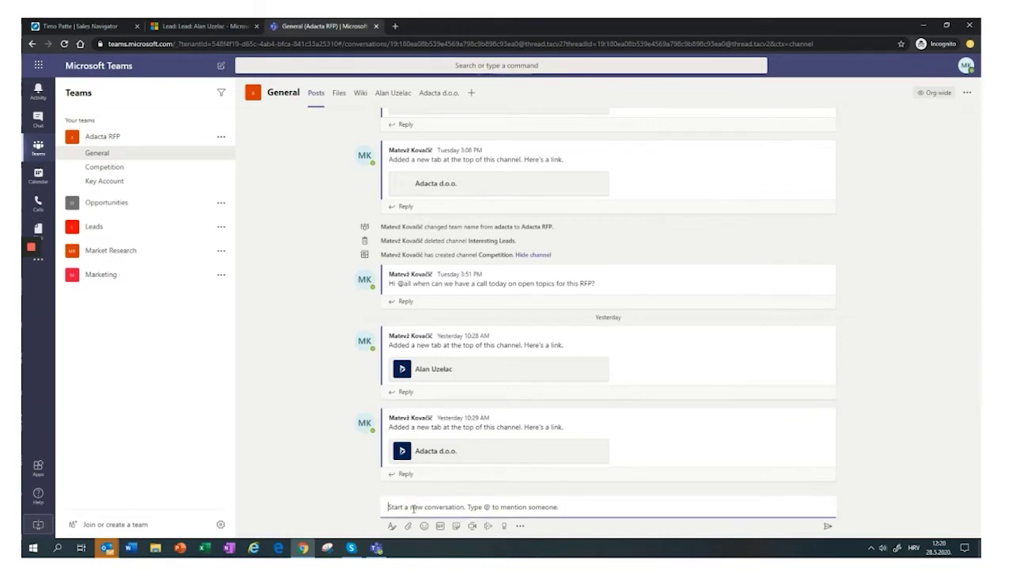
click(339, 94)
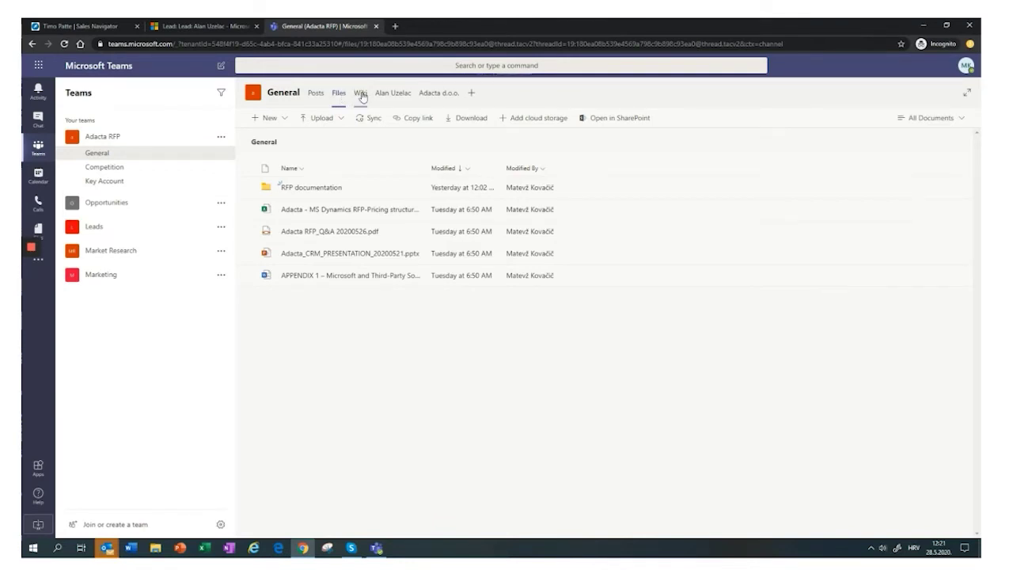
click(360, 95)
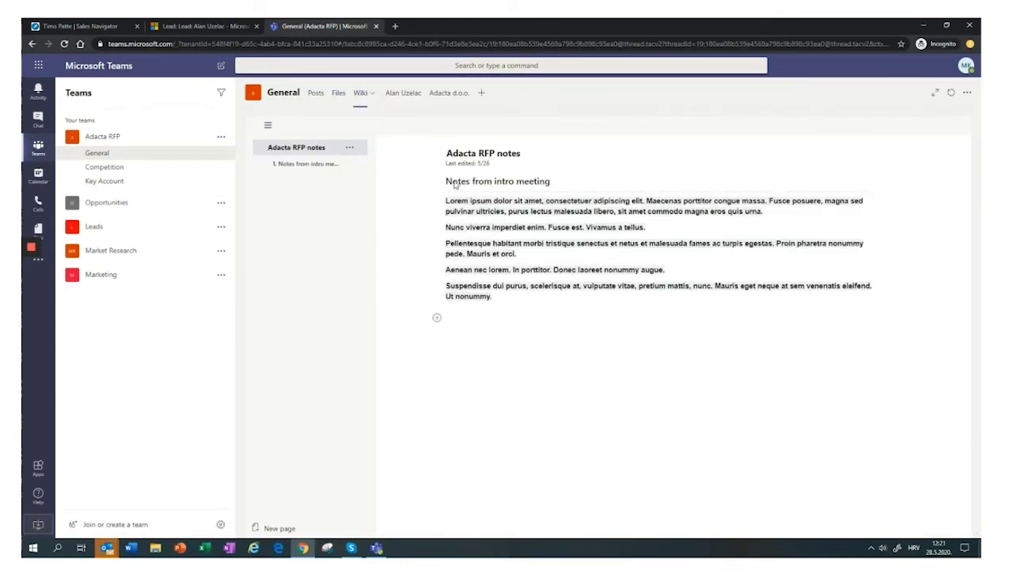
Step: Review the "CRM for Adacta" lead embedded in the General channel and open its record in a separate browser tab
click(404, 94)
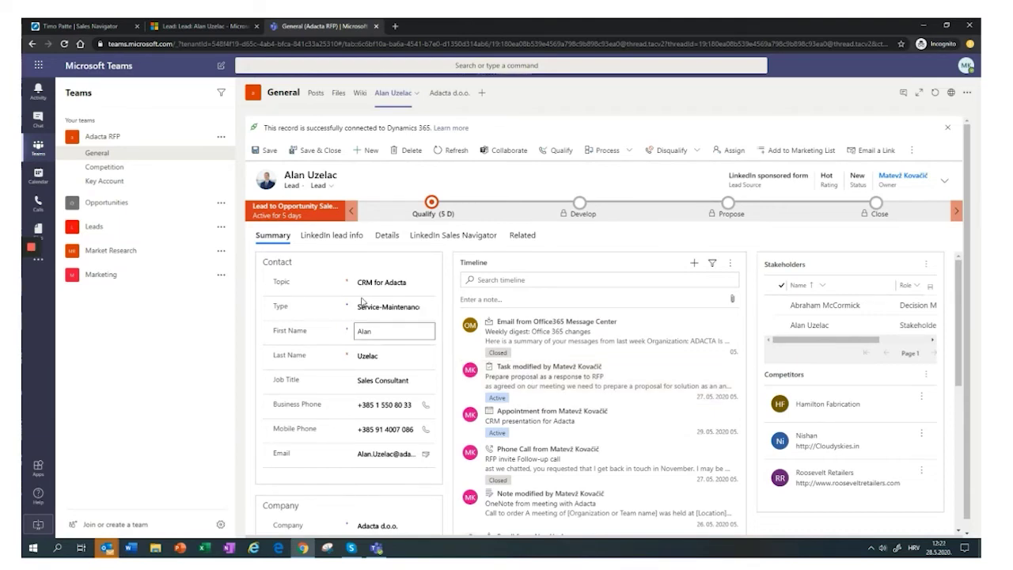
click(339, 95)
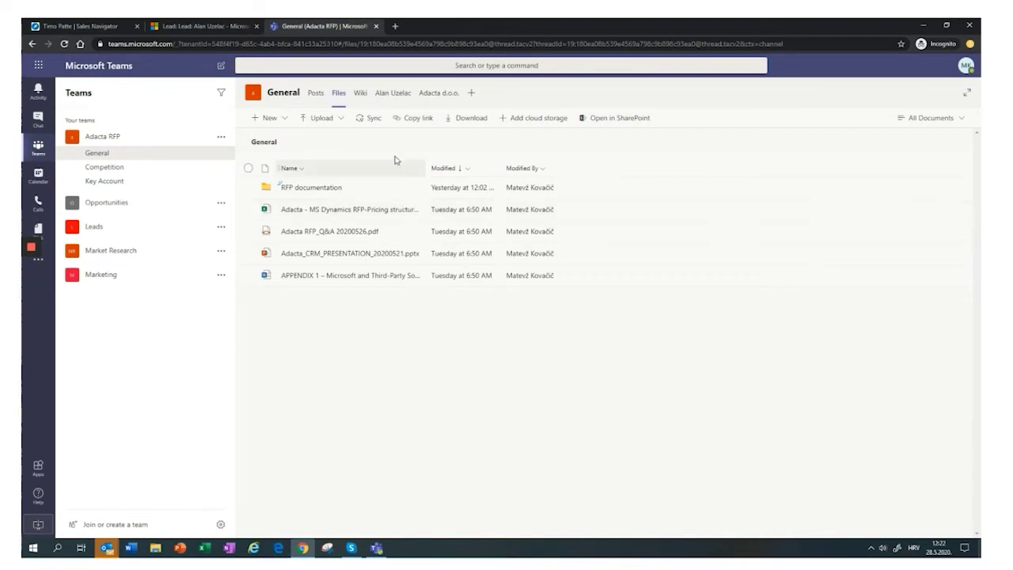
click(384, 93)
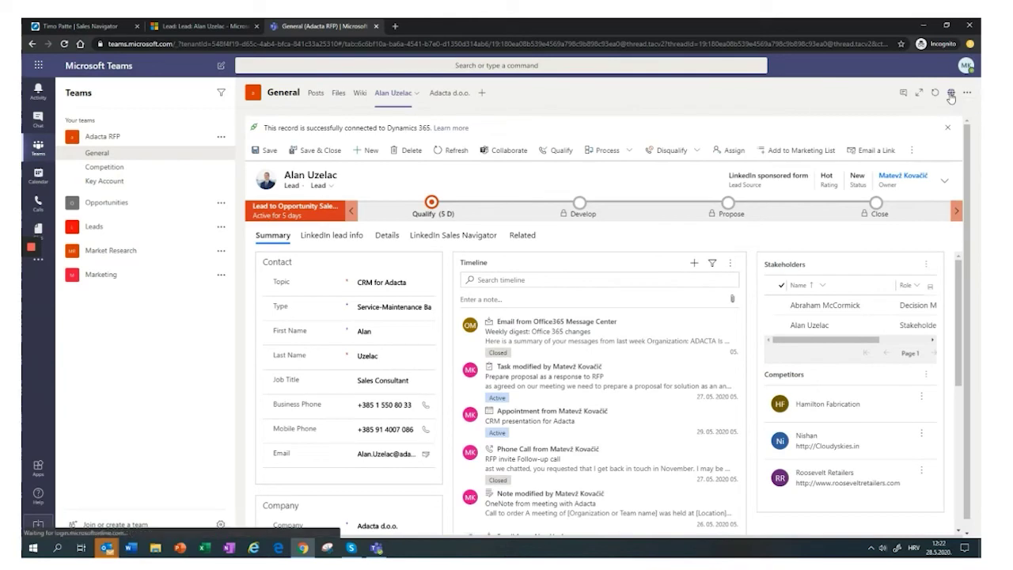
click(950, 93)
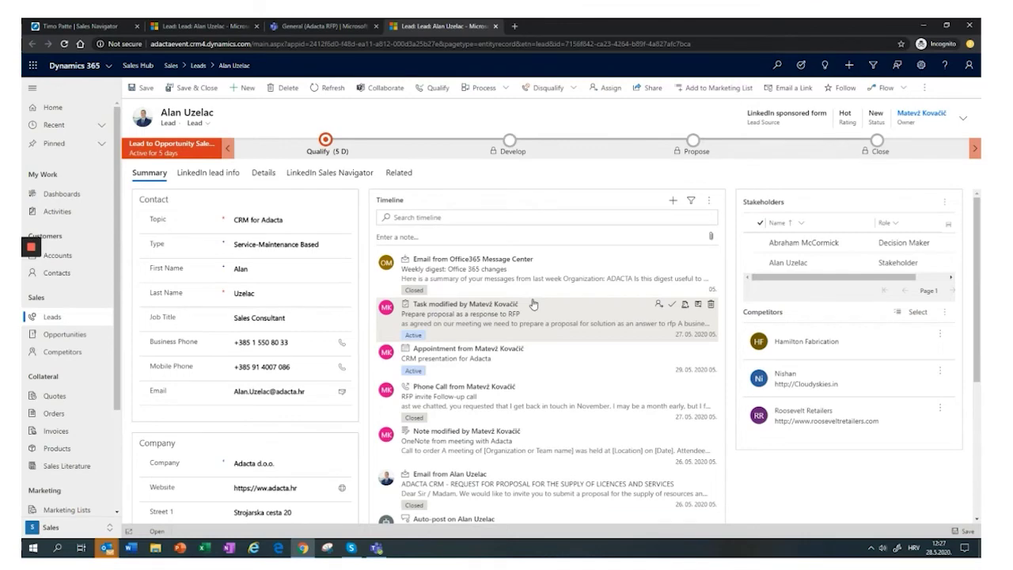
mouse_move(33, 249)
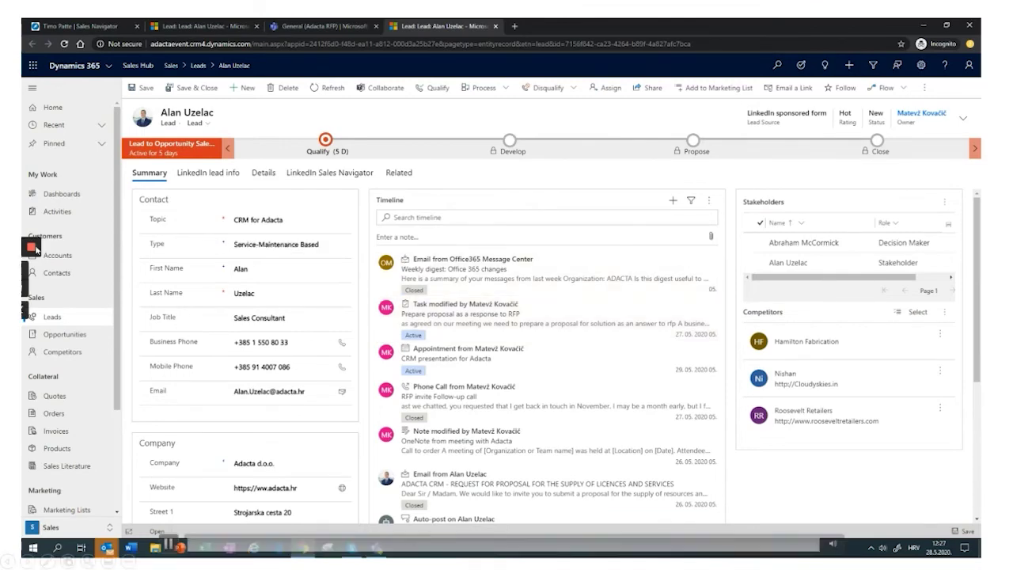